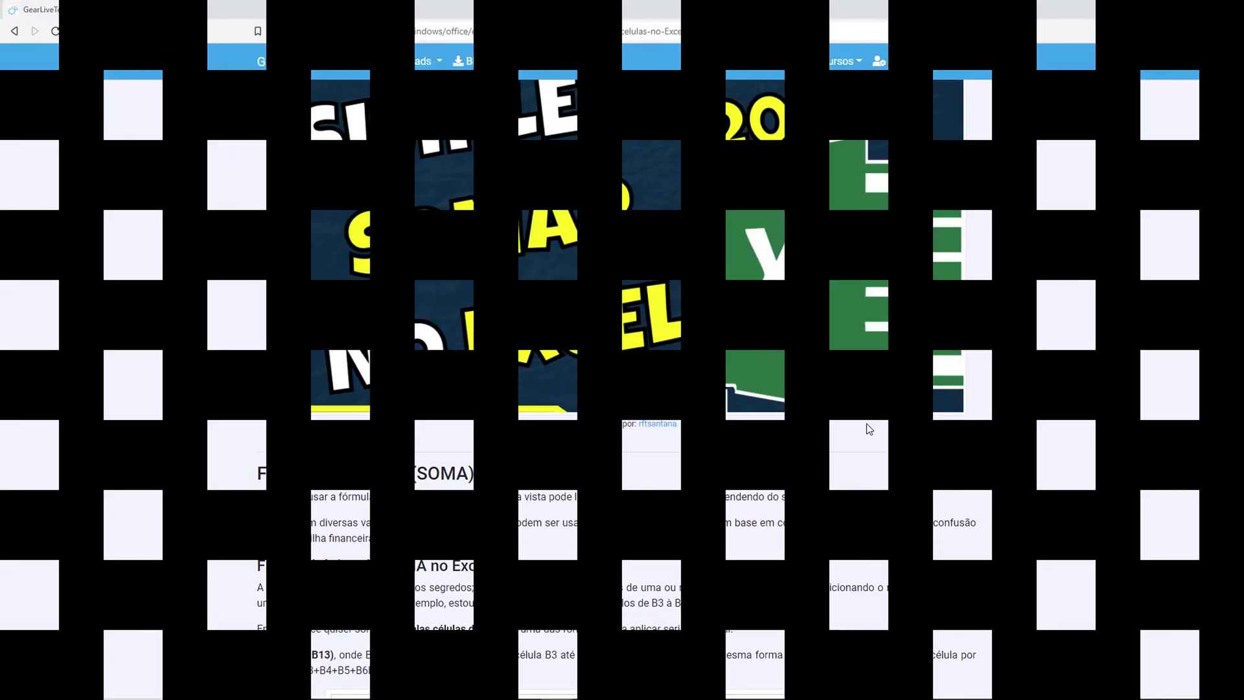
Scroll the SOMA article to the 'Download Excel de Exemplo' link, then minimize the browser.
scroll(868, 417, "down", 3)
scroll(868, 414, "down", 3)
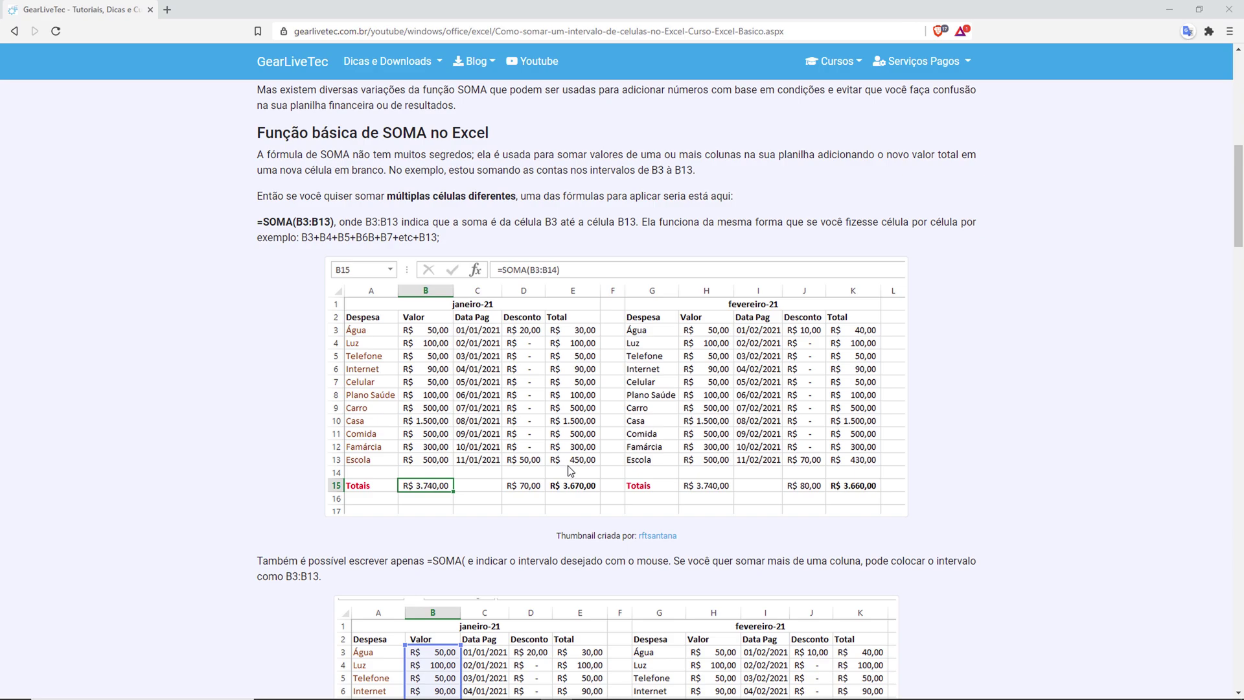
scroll(568, 465, "down", 2)
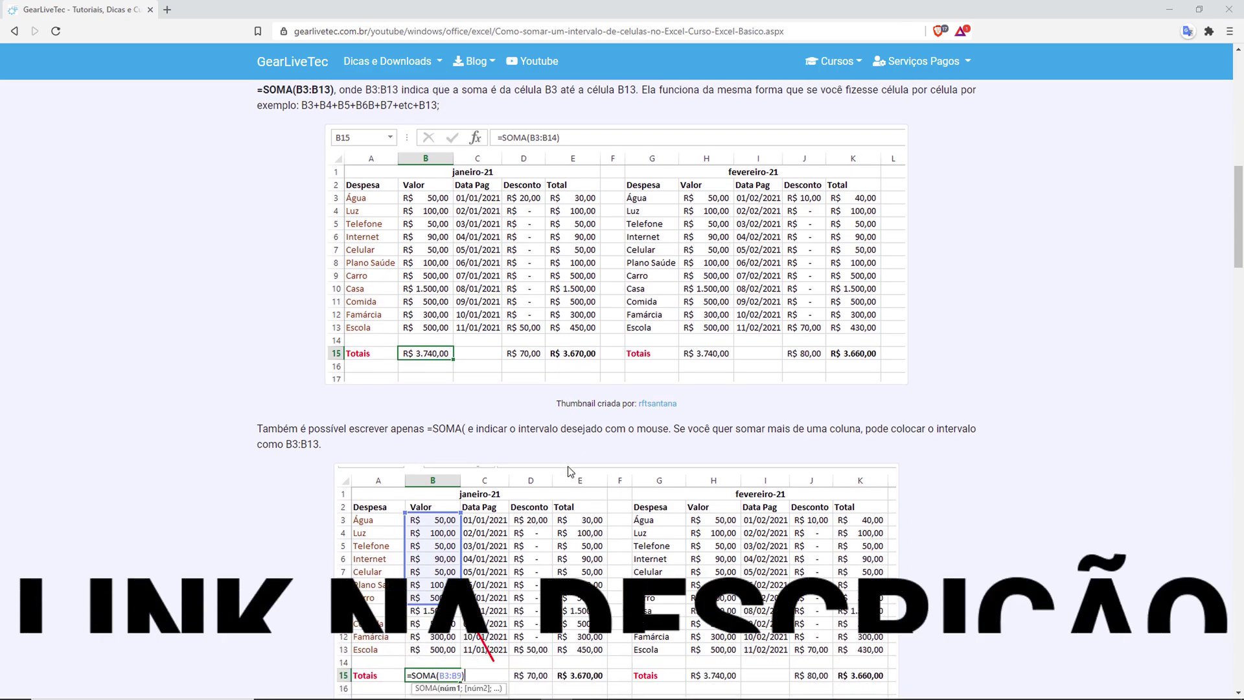
scroll(569, 472, "down", 8)
scroll(570, 483, "down", 1)
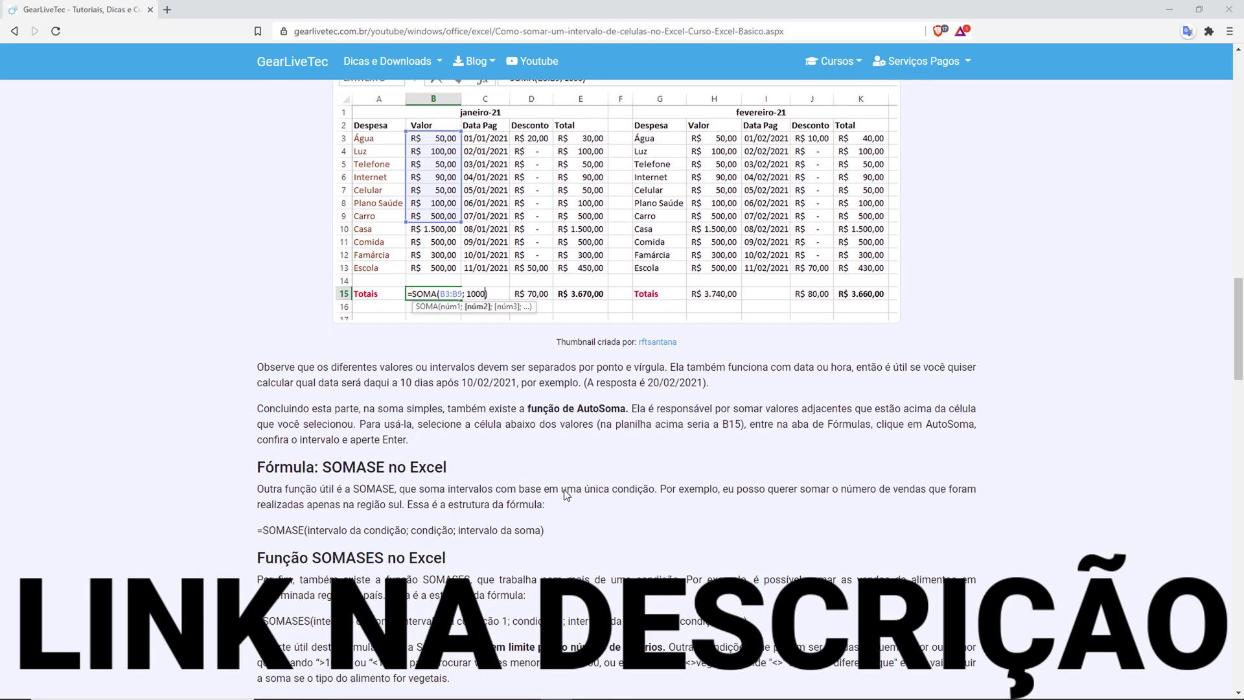
scroll(570, 482, "down", 3)
scroll(570, 483, "down", 1)
left_click_drag(723, 635, 581, 641)
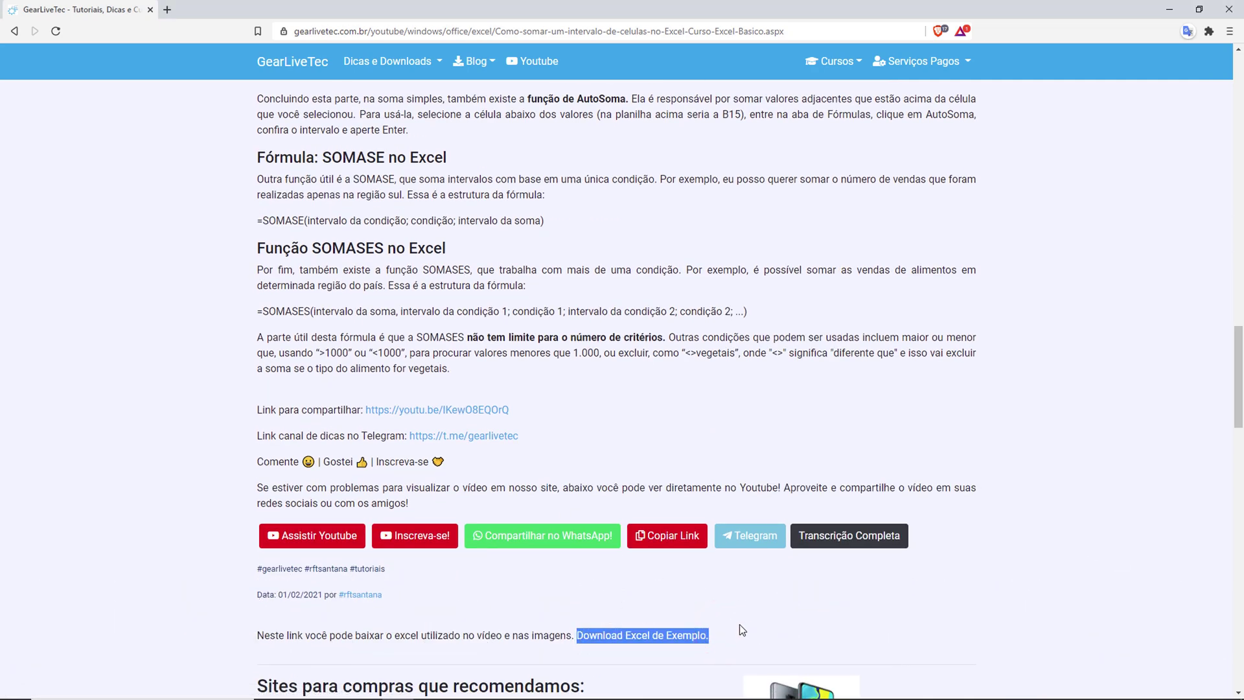
left_click(738, 625)
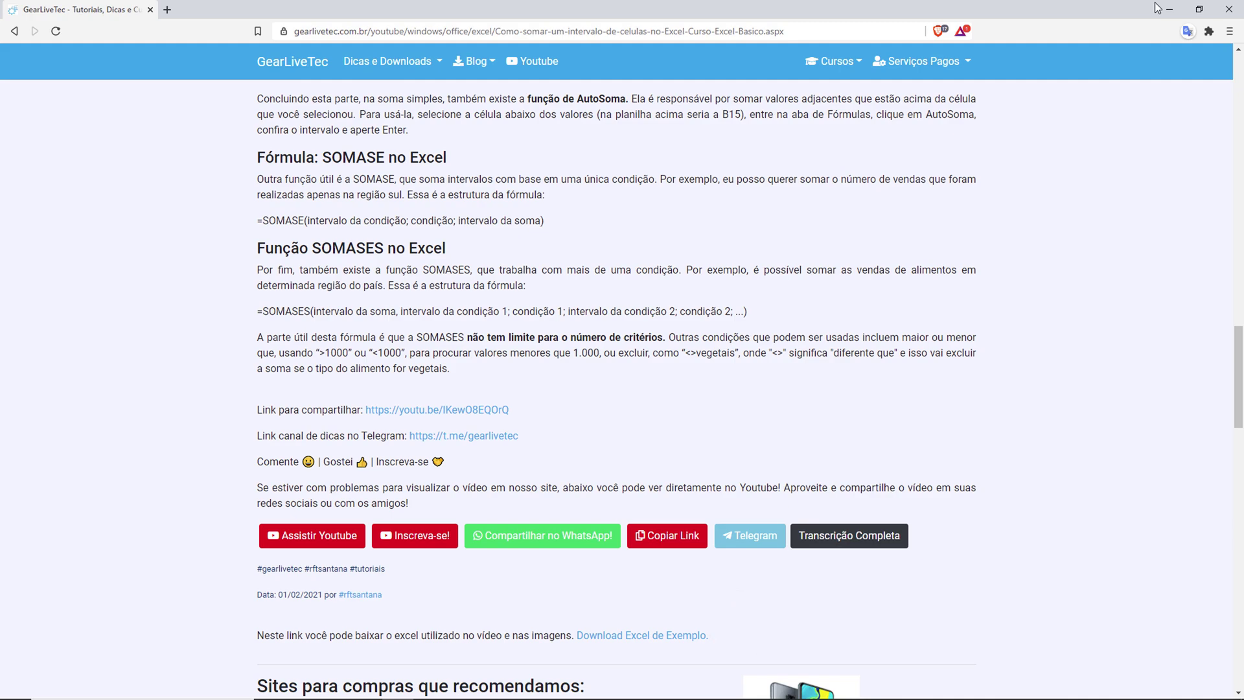
left_click(1169, 9)
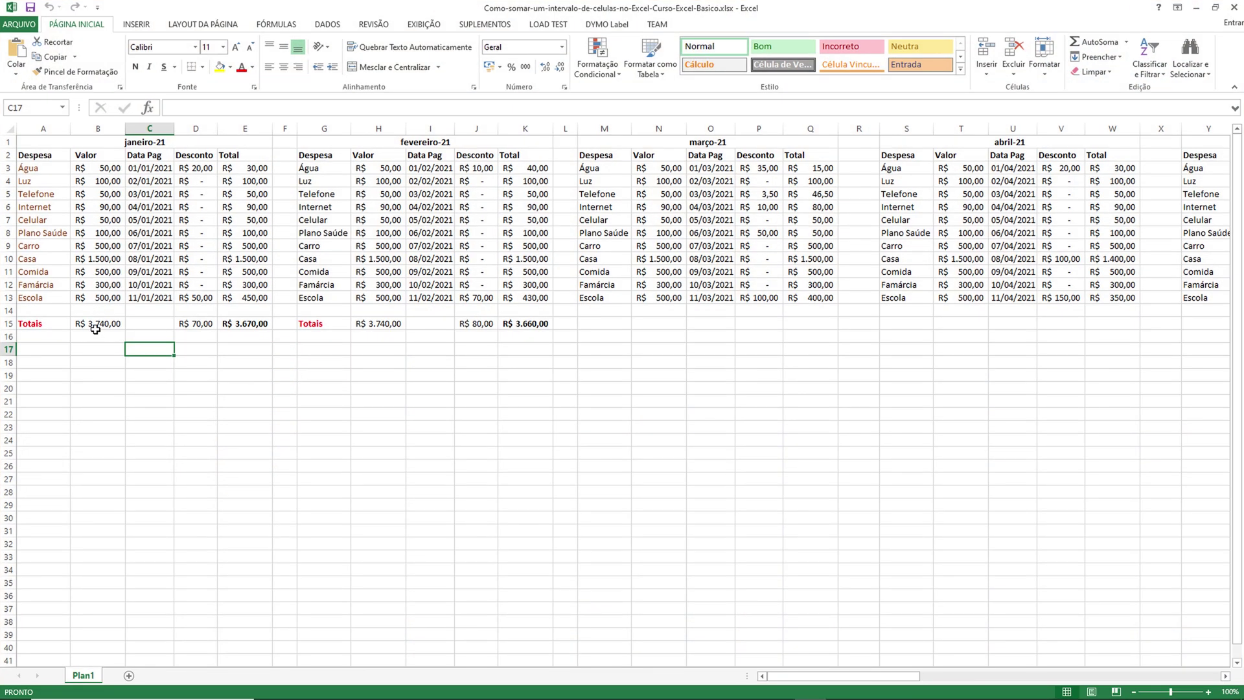
Select B15 and edit its =SOMA(B3:B13) formula in the formula bar.
left_click(95, 326)
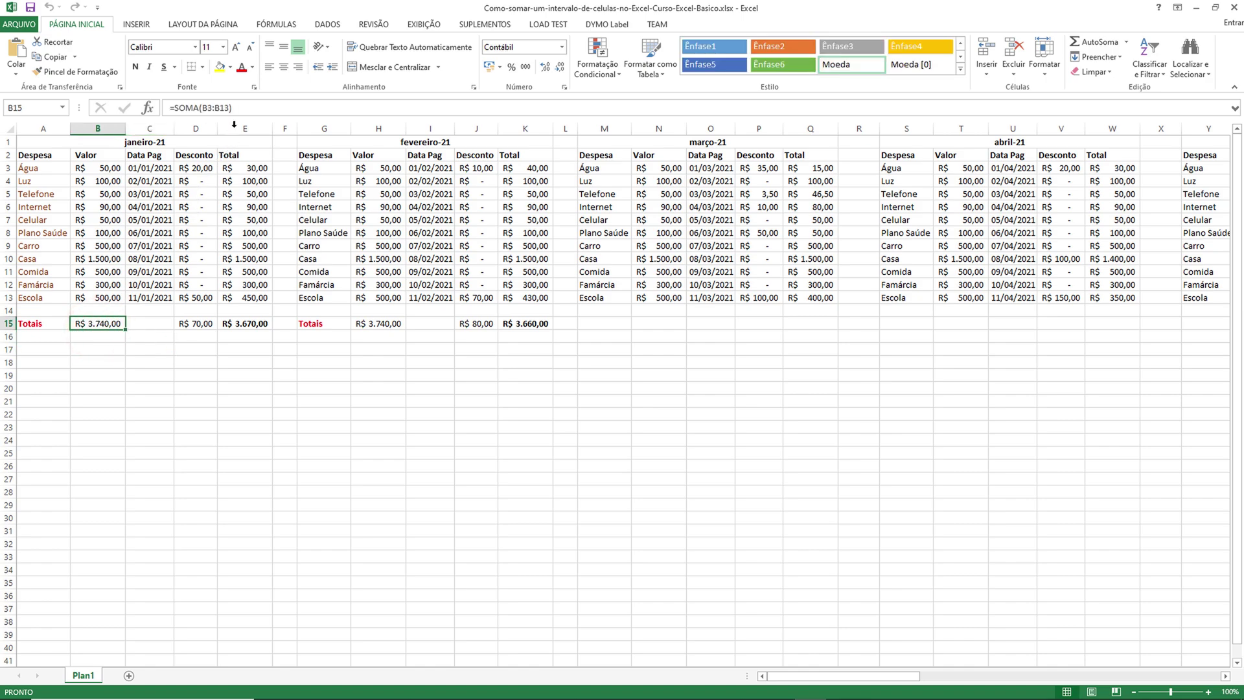
left_click(243, 108)
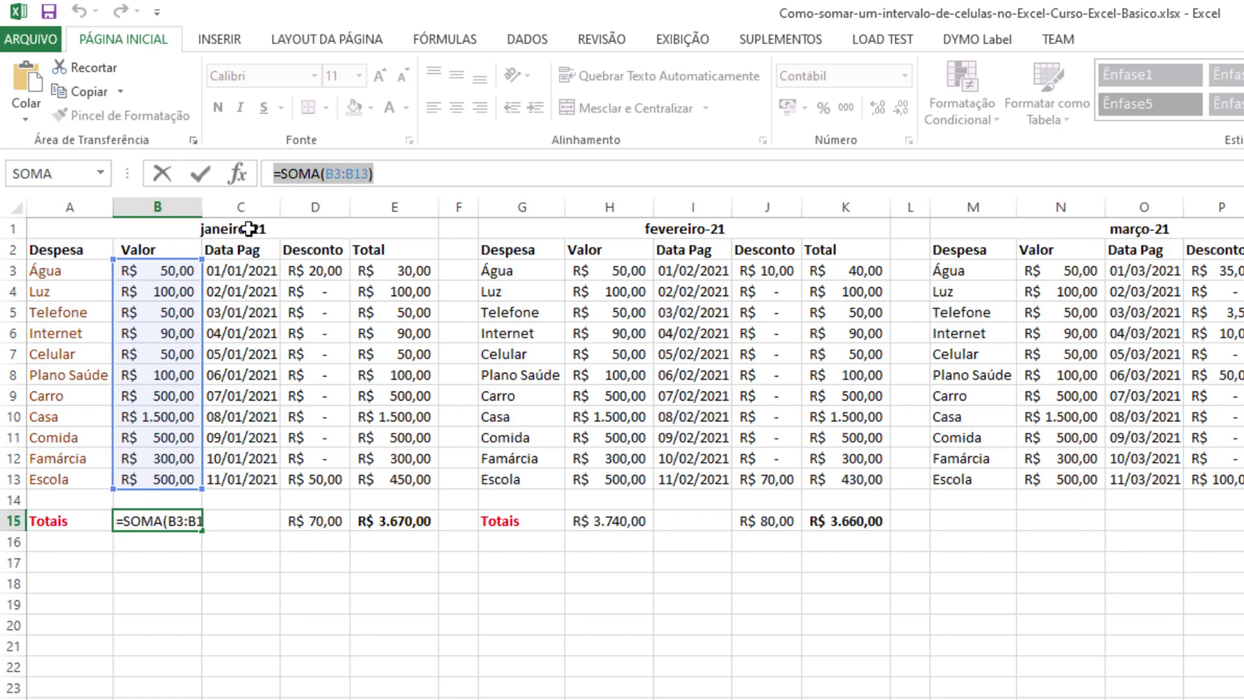
Rebuild B15 as =SOMA(B3:B13) over the Valor cells, giving R$ 3.740,00.
key("BackSpace")
key("BackSpace")
key("BackSpace")
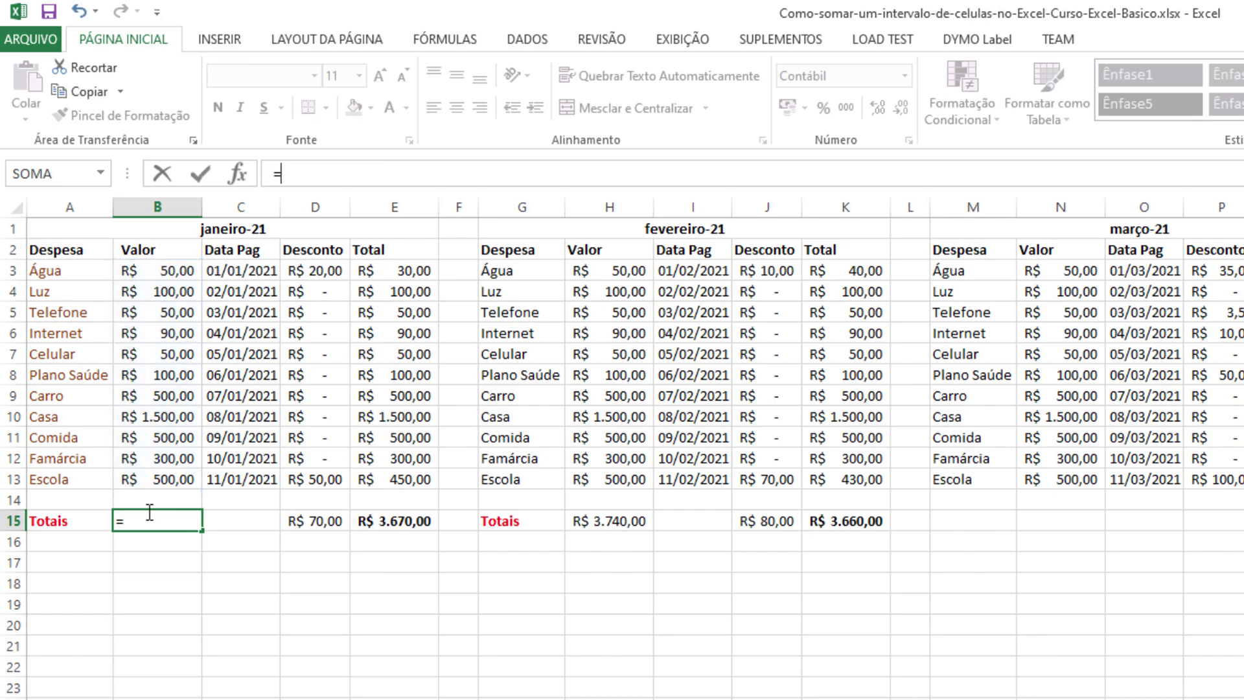
type("SOMA(")
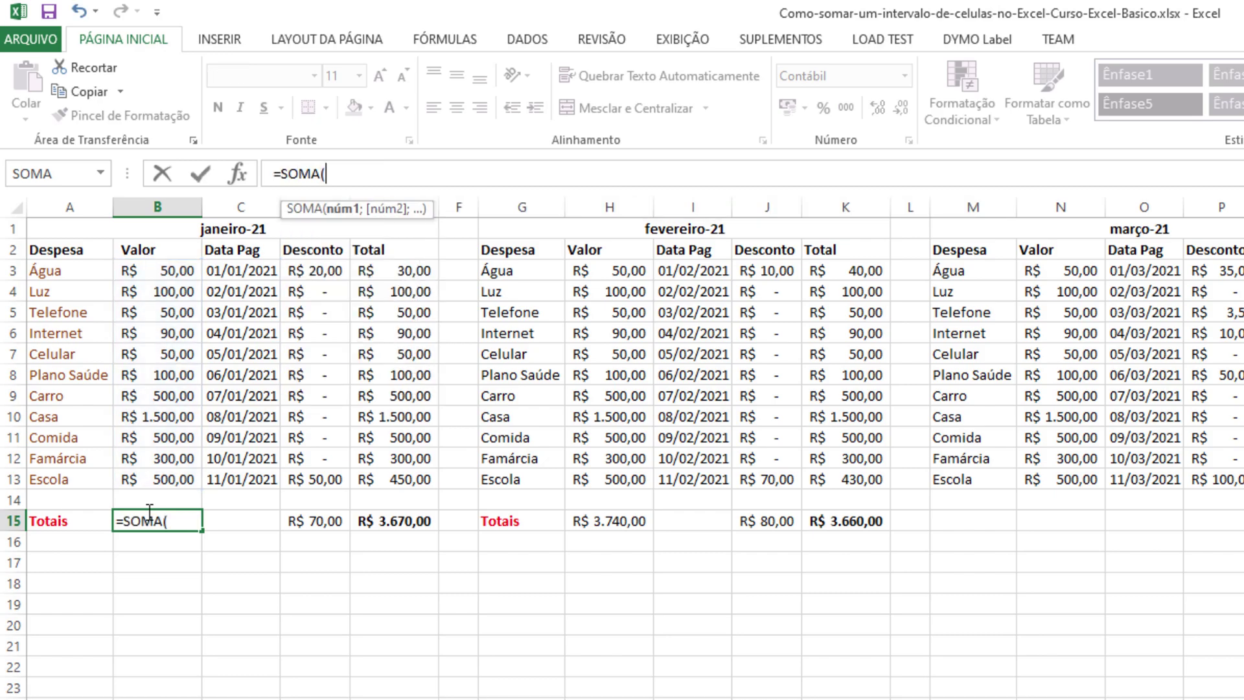
left_click(173, 269)
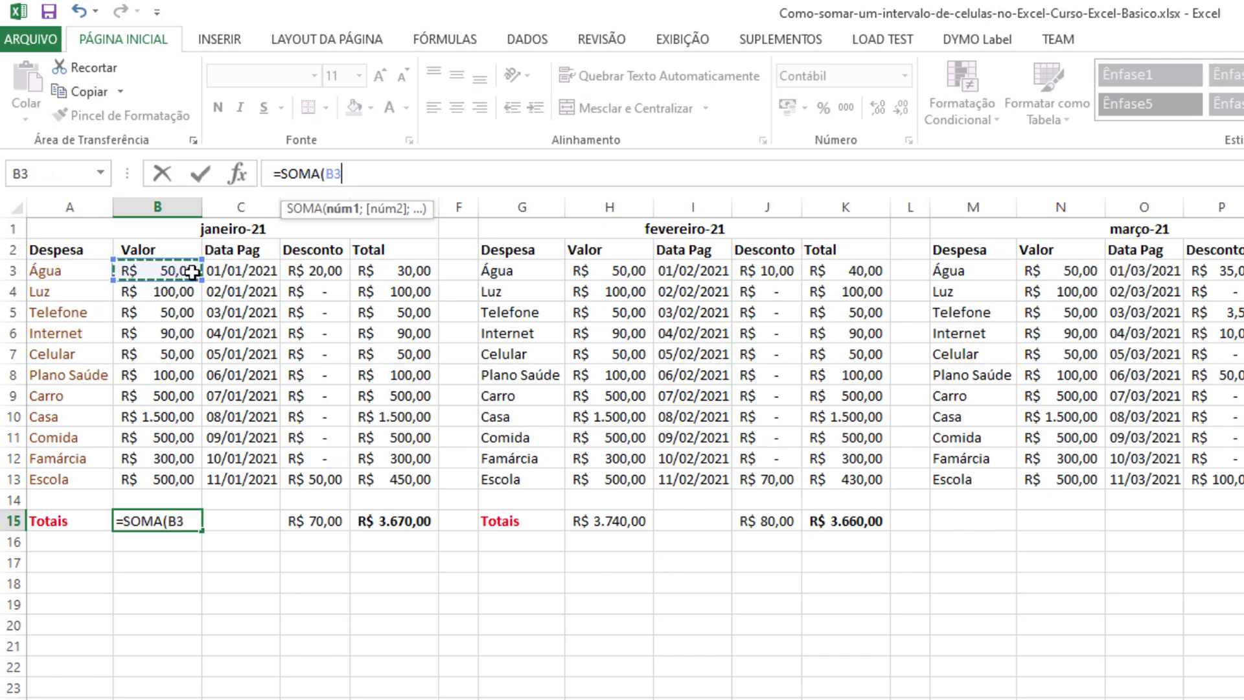
left_click_drag(193, 272, 192, 272)
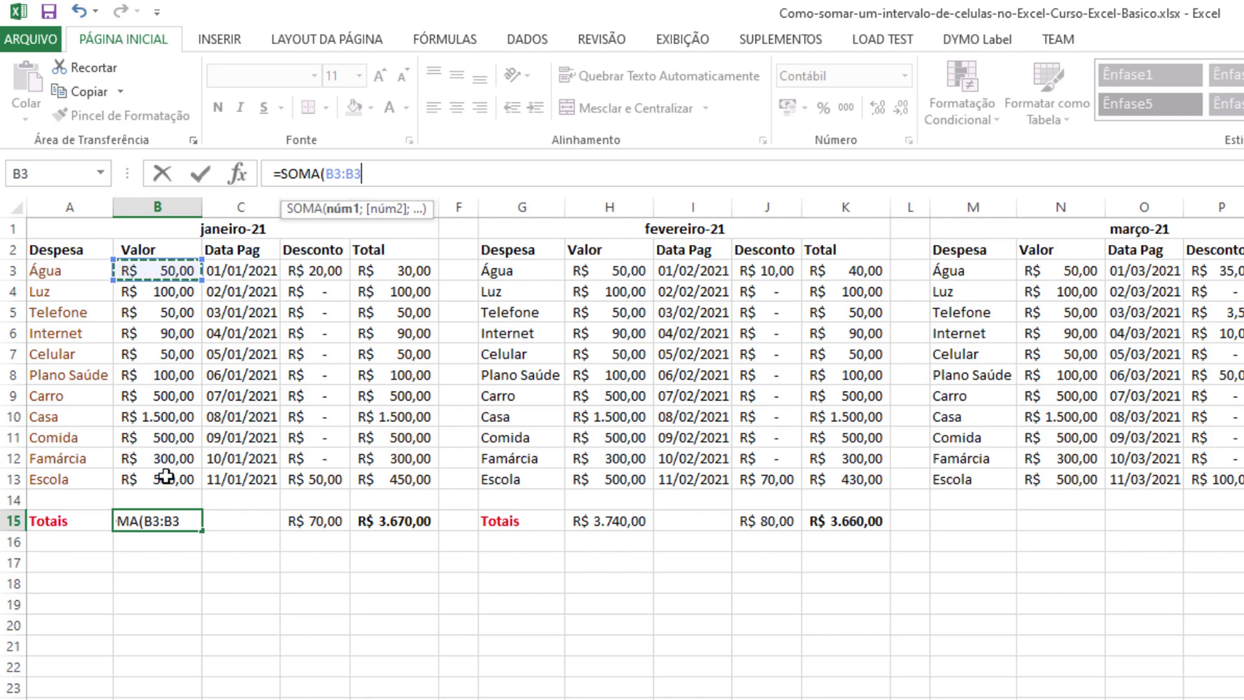
left_click_drag(166, 477, 177, 480)
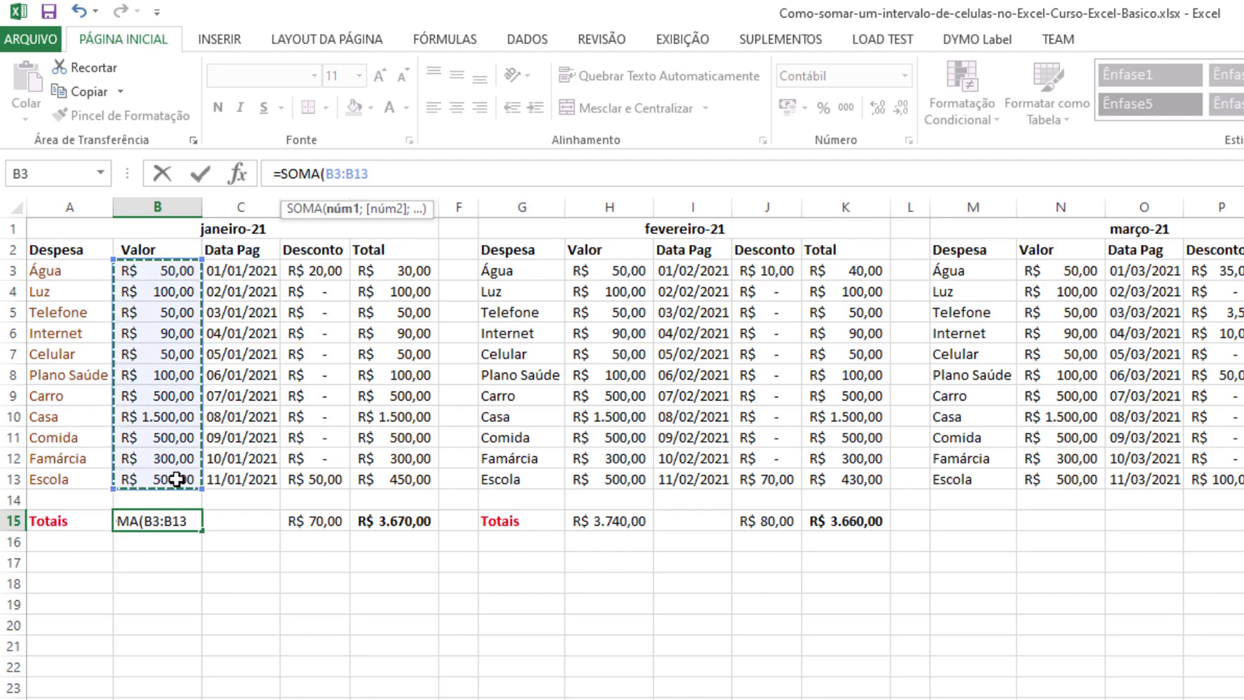
type(")")
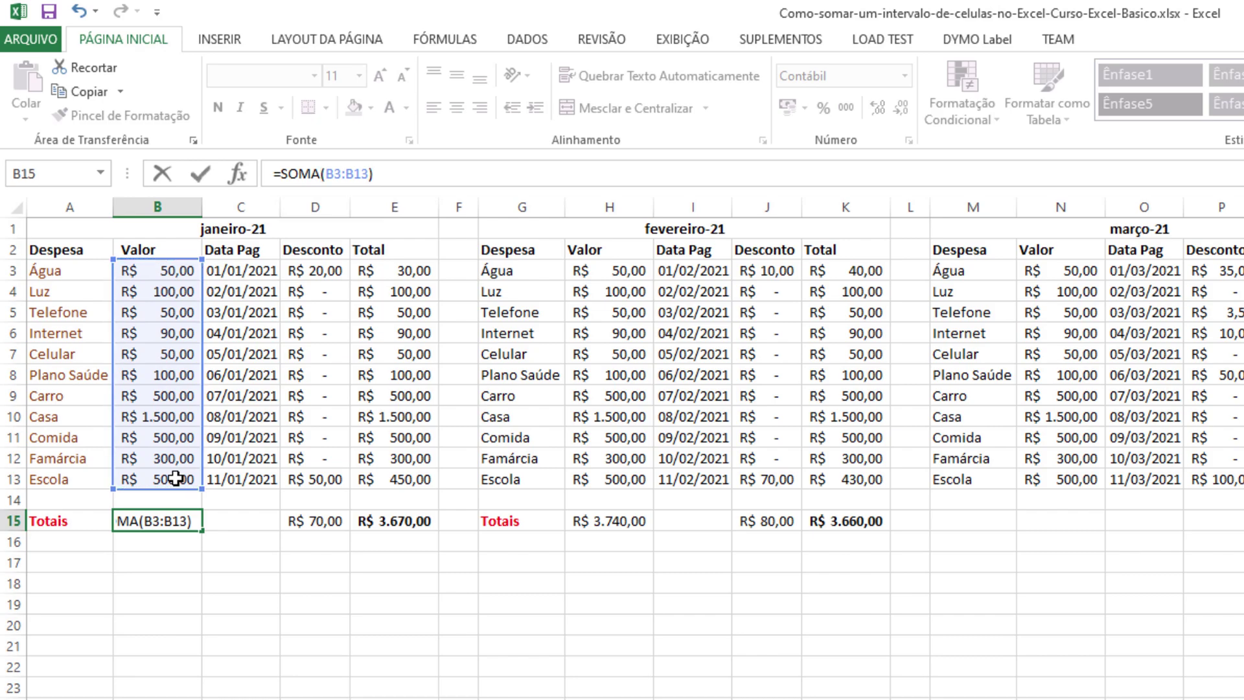
key("Return")
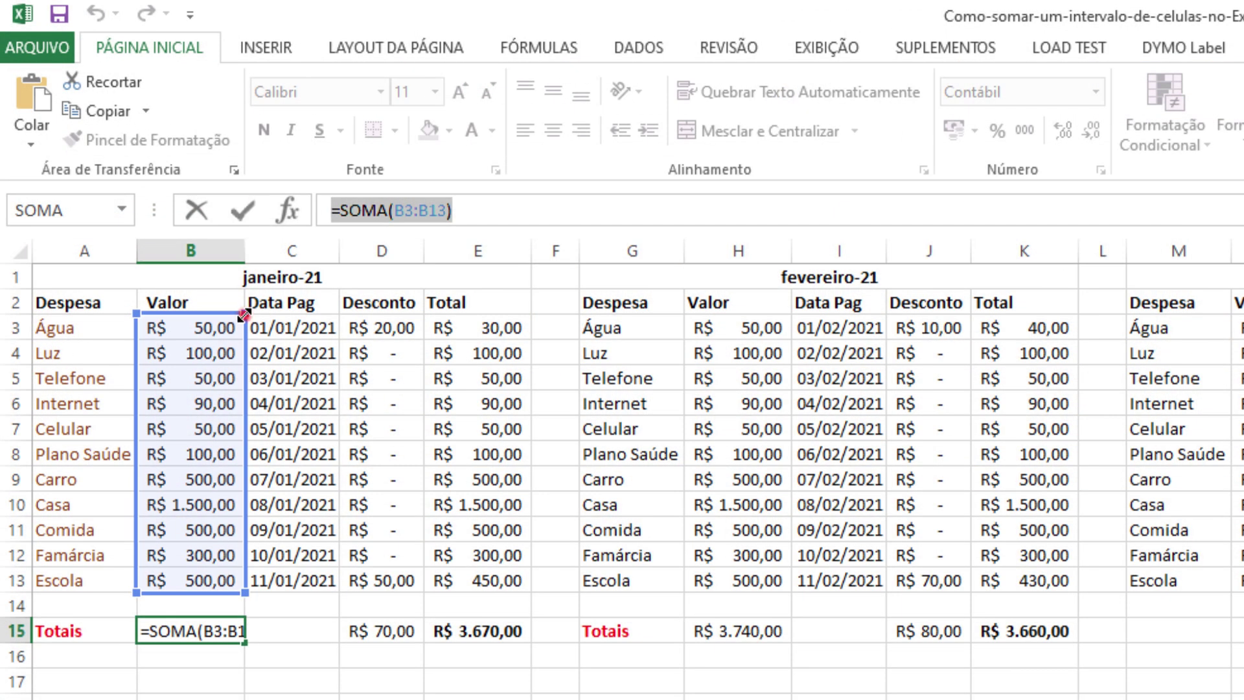
Change B15's sum to combine the ranges B12:B13, B3:B6 and B8:B9.
left_click_drag(244, 315, 224, 533)
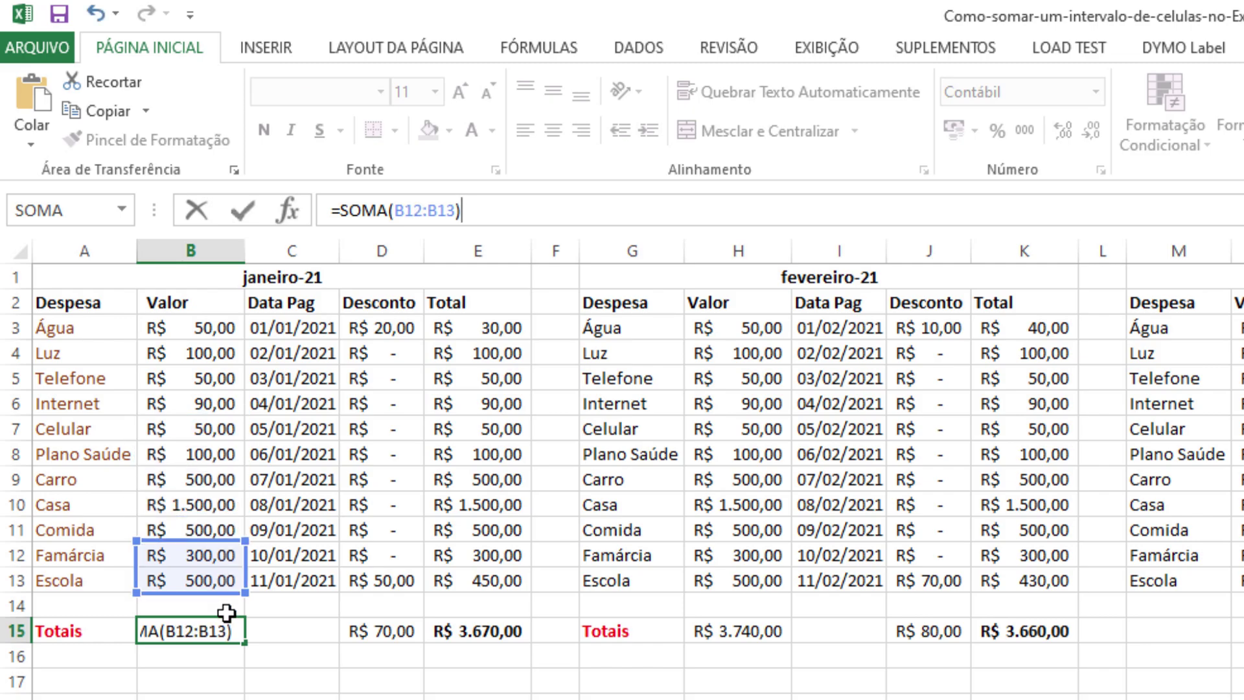
left_click(259, 628)
left_click(261, 628)
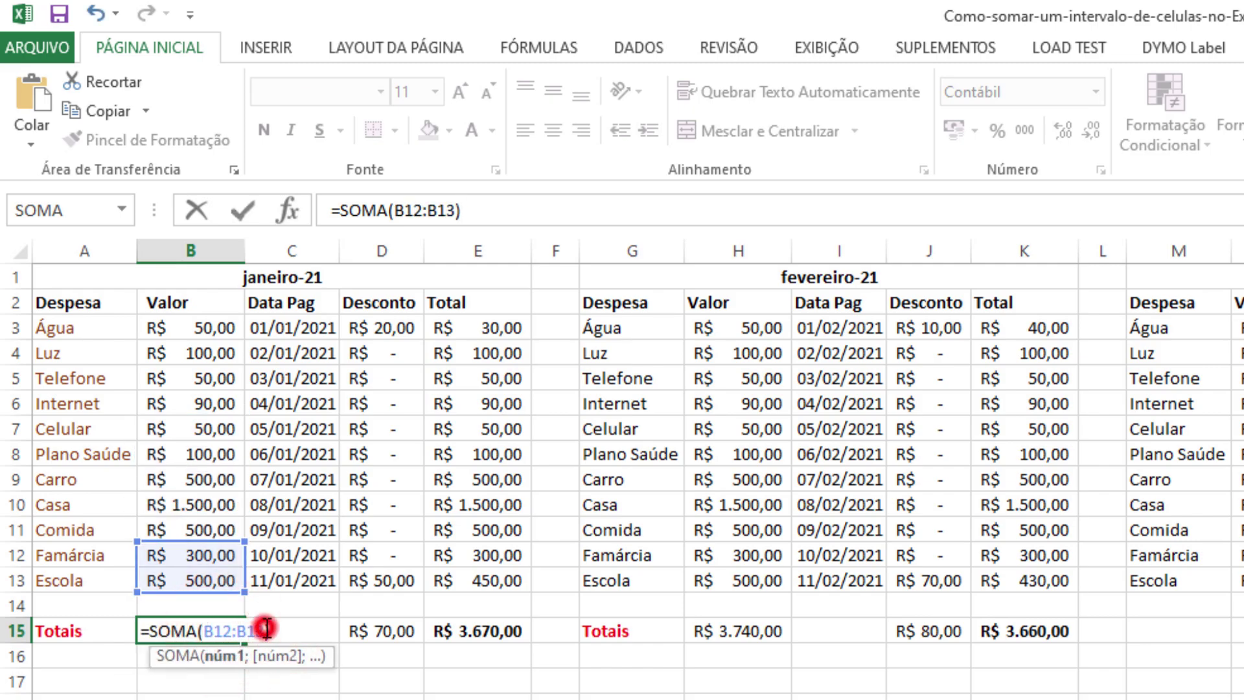
type(":")
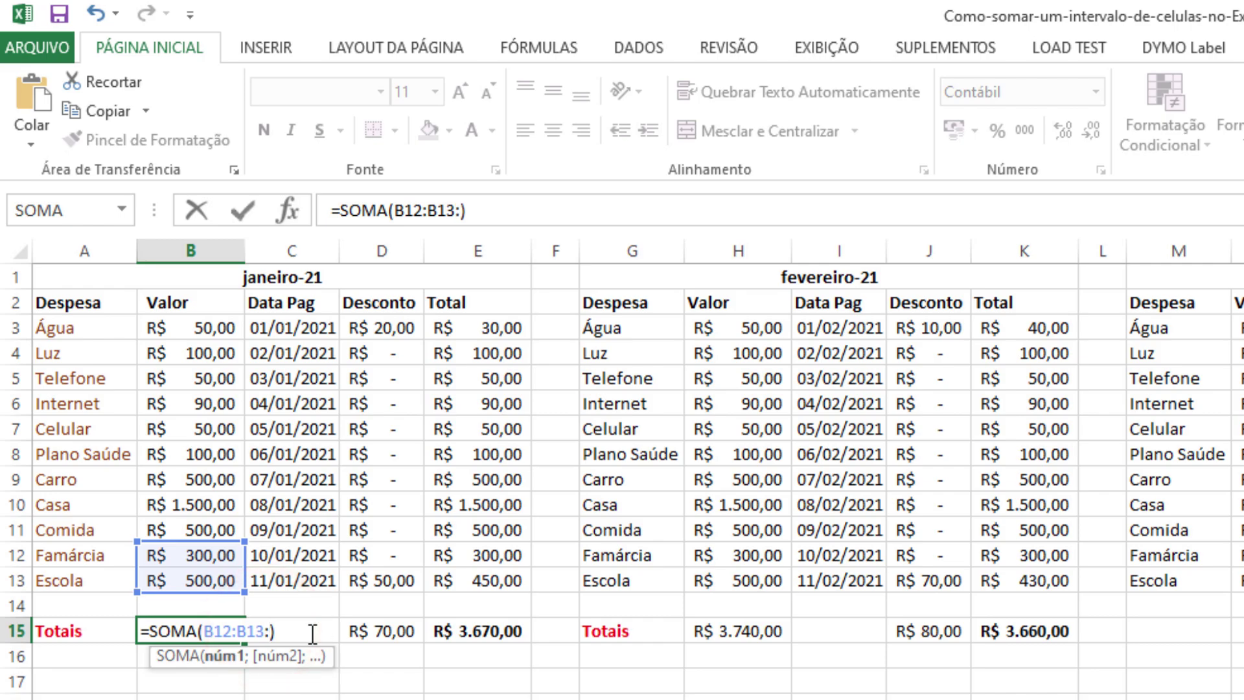
left_click(266, 632)
left_click_drag(199, 332, 202, 405)
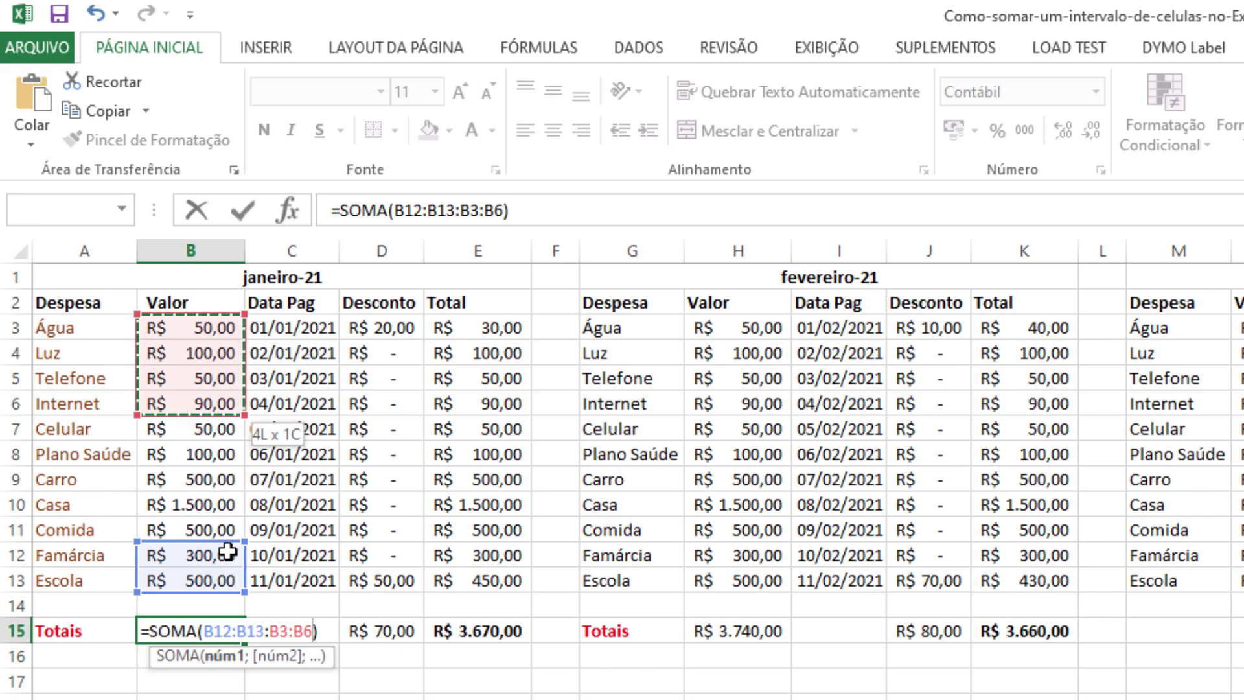
left_click(317, 630)
type(":")
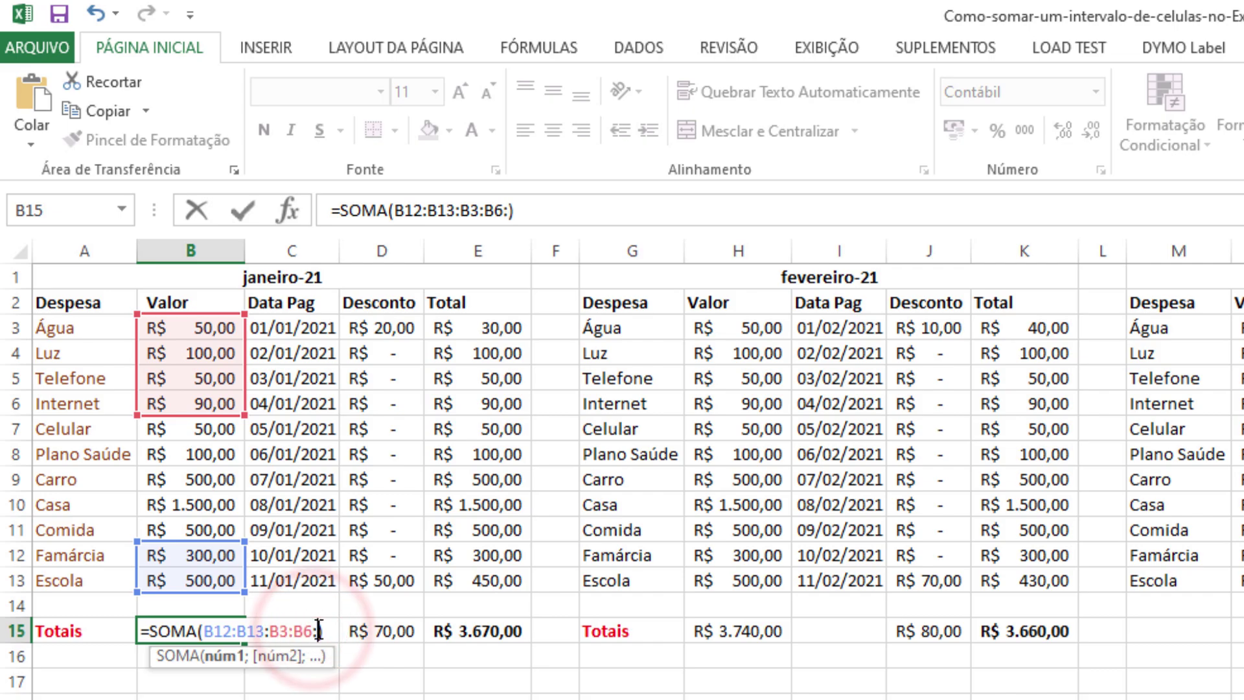
left_click_drag(188, 458, 188, 472)
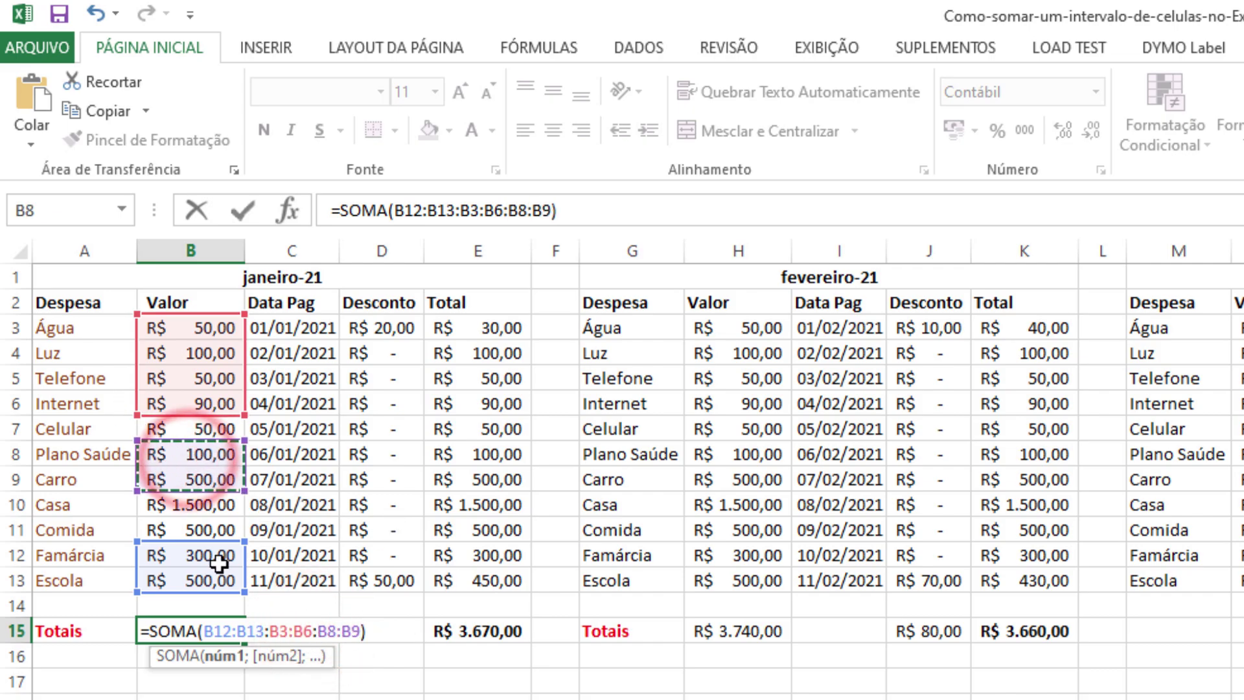
key("Return")
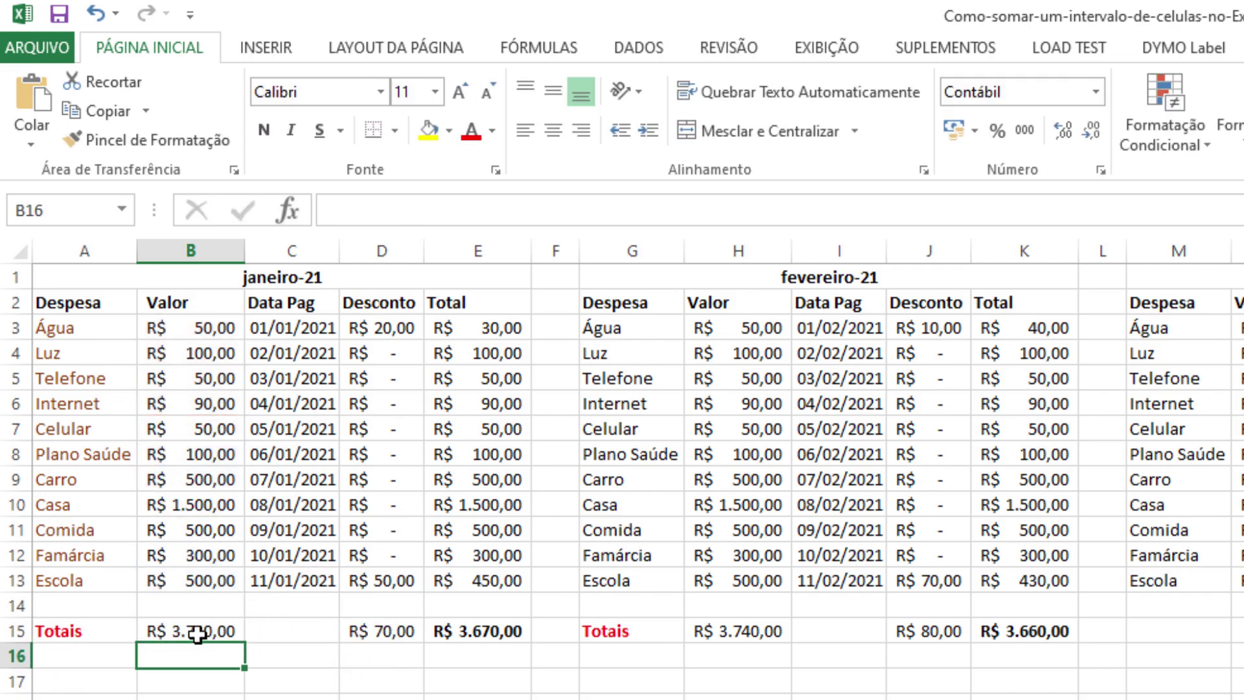
Add 999,99 as a separate SOMA argument for R$ 4.739,99, then clear B15.
double_click(206, 632)
left_click(358, 629)
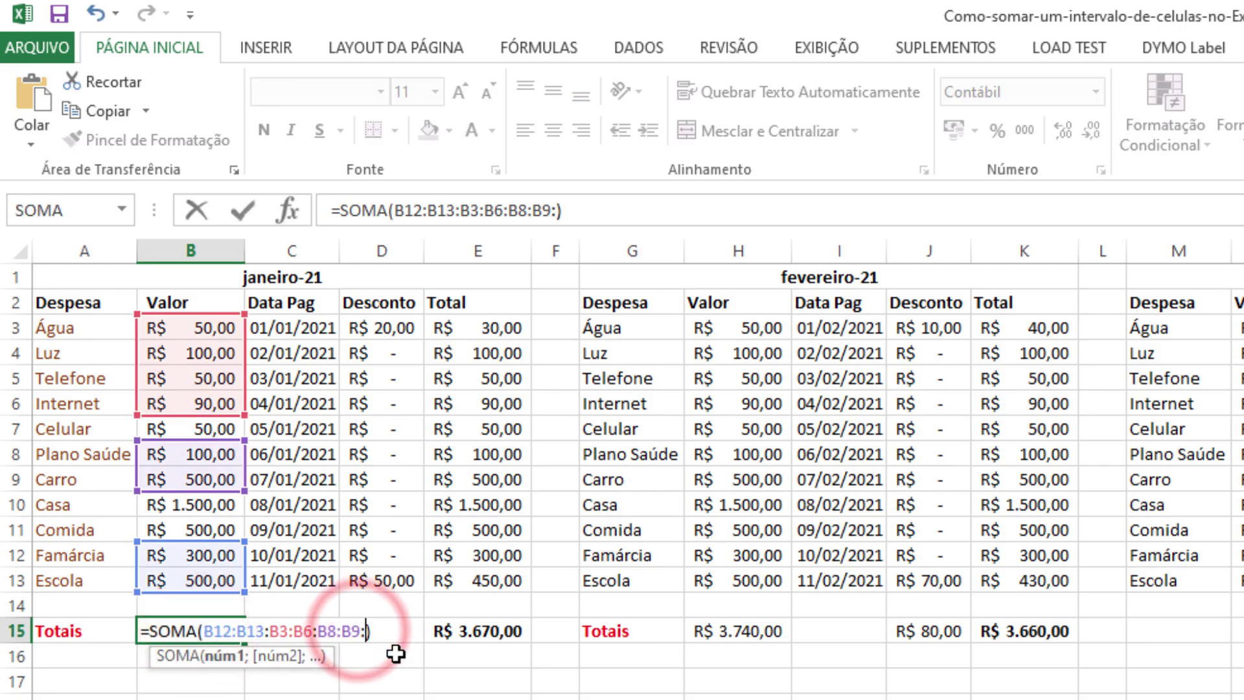
type(":999,99")
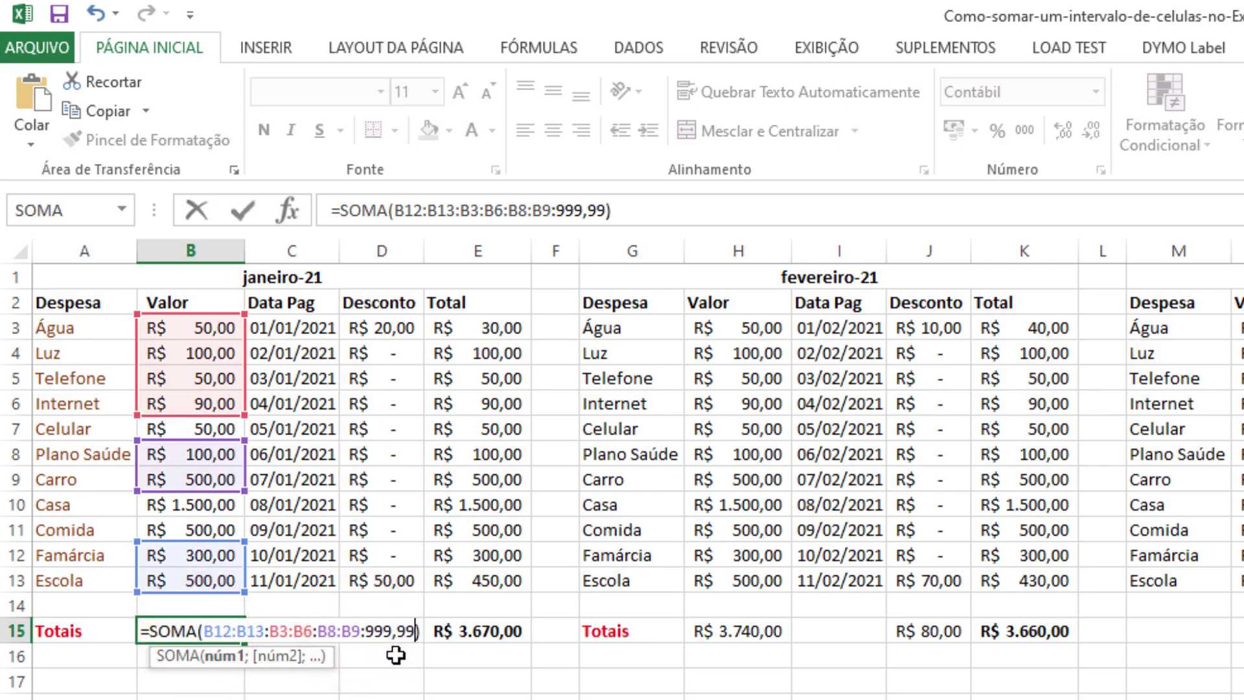
key("Left")
key("Left")
key("Left")
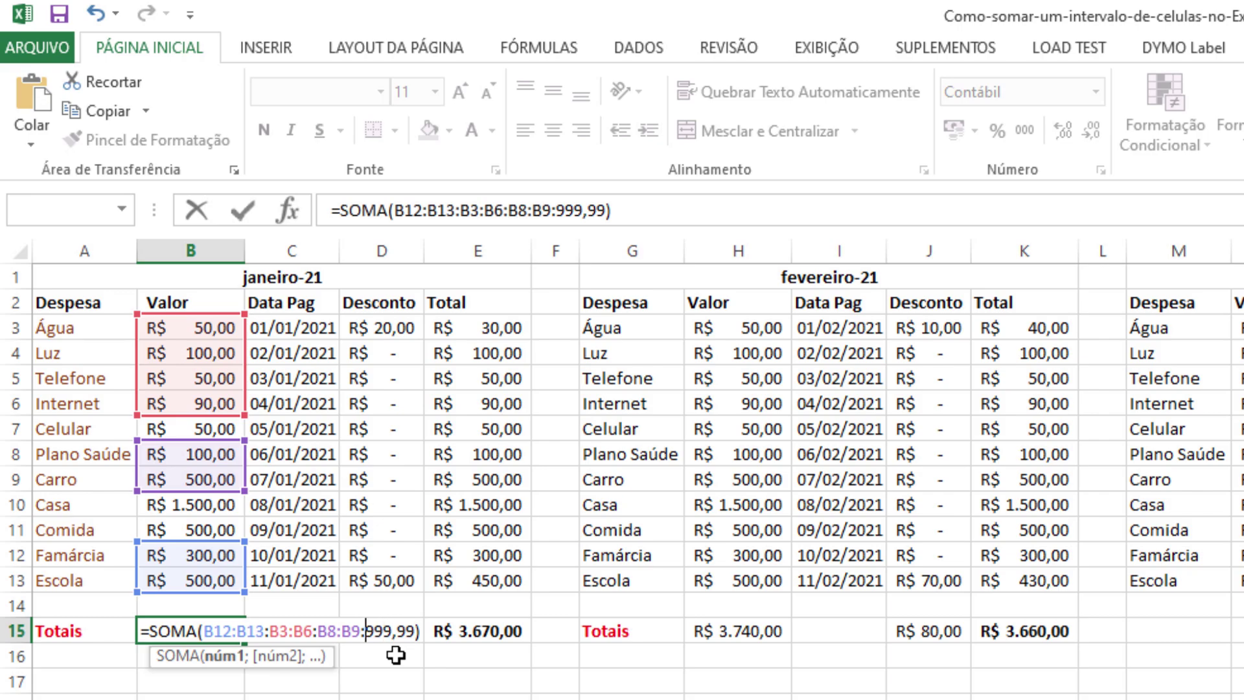
key("BackSpace")
type(";")
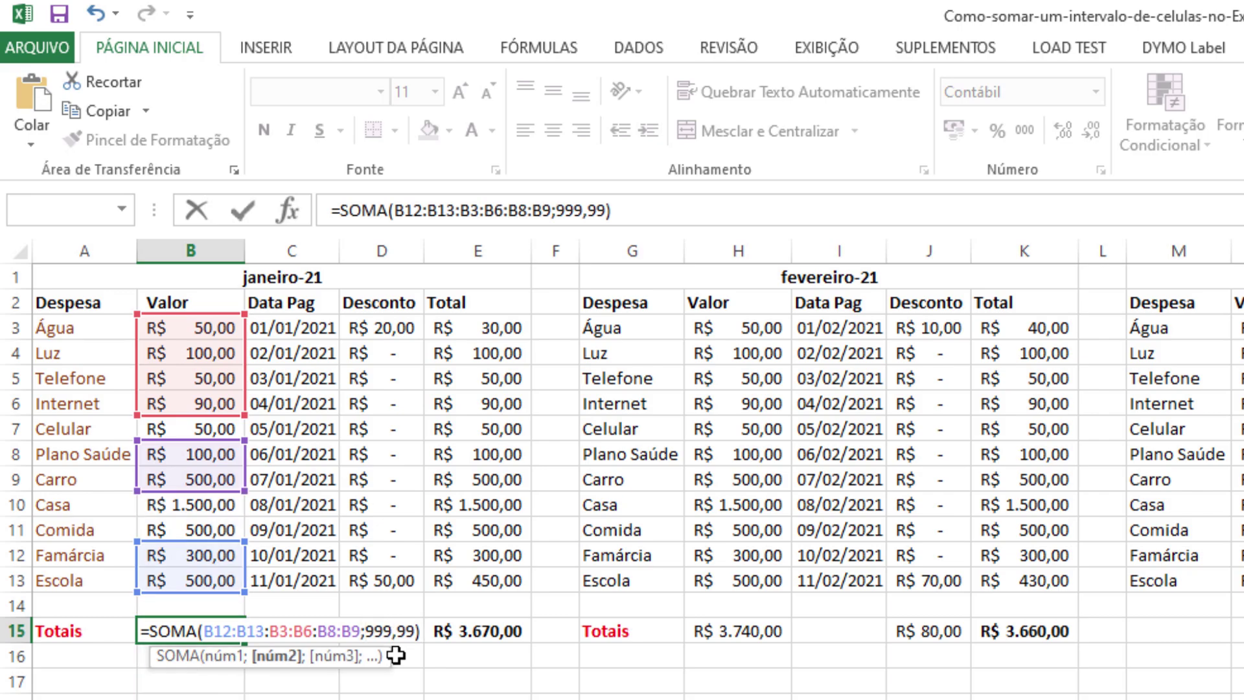
key("Return")
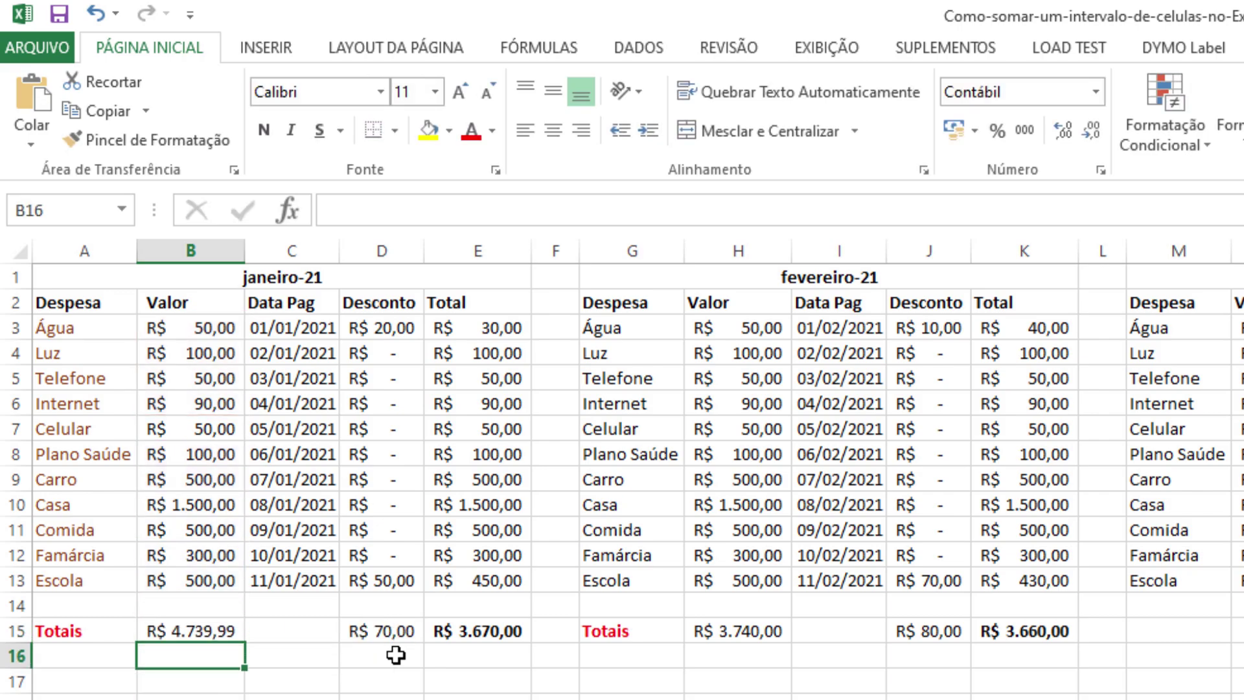
left_click(184, 629)
key("Delete")
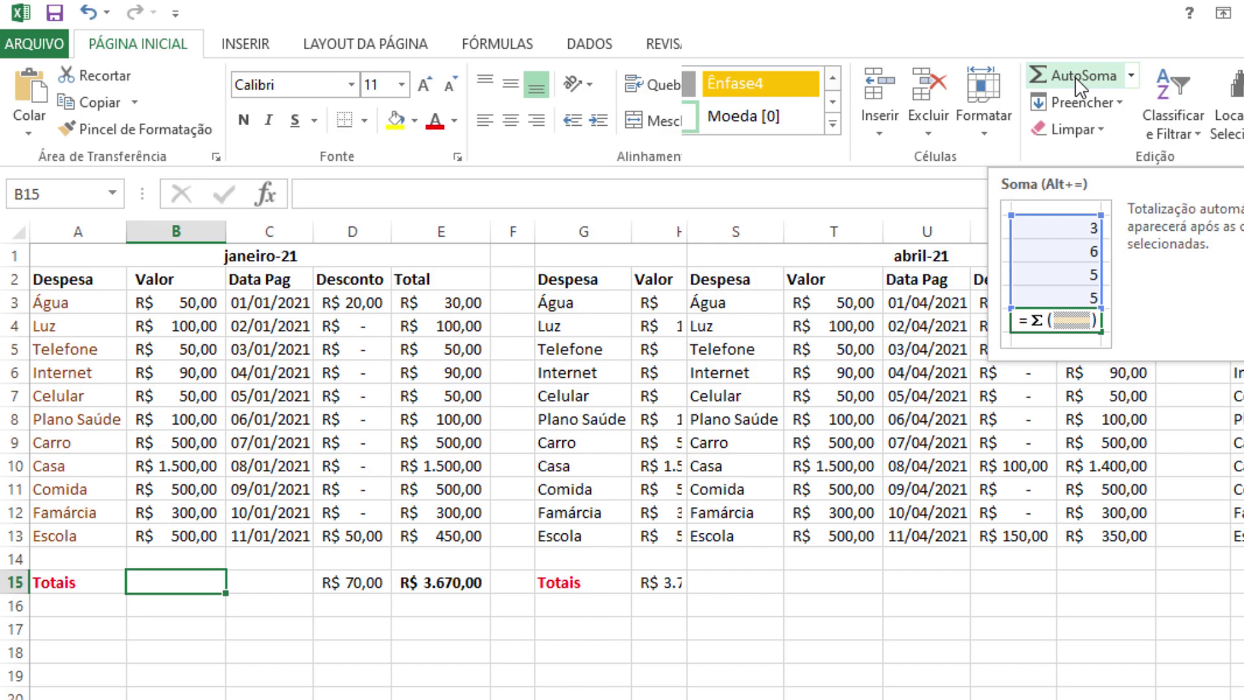
AutoSoma B15 over B3:B14 so the January Valor total reads R$ 3.740,00.
left_click(1075, 76)
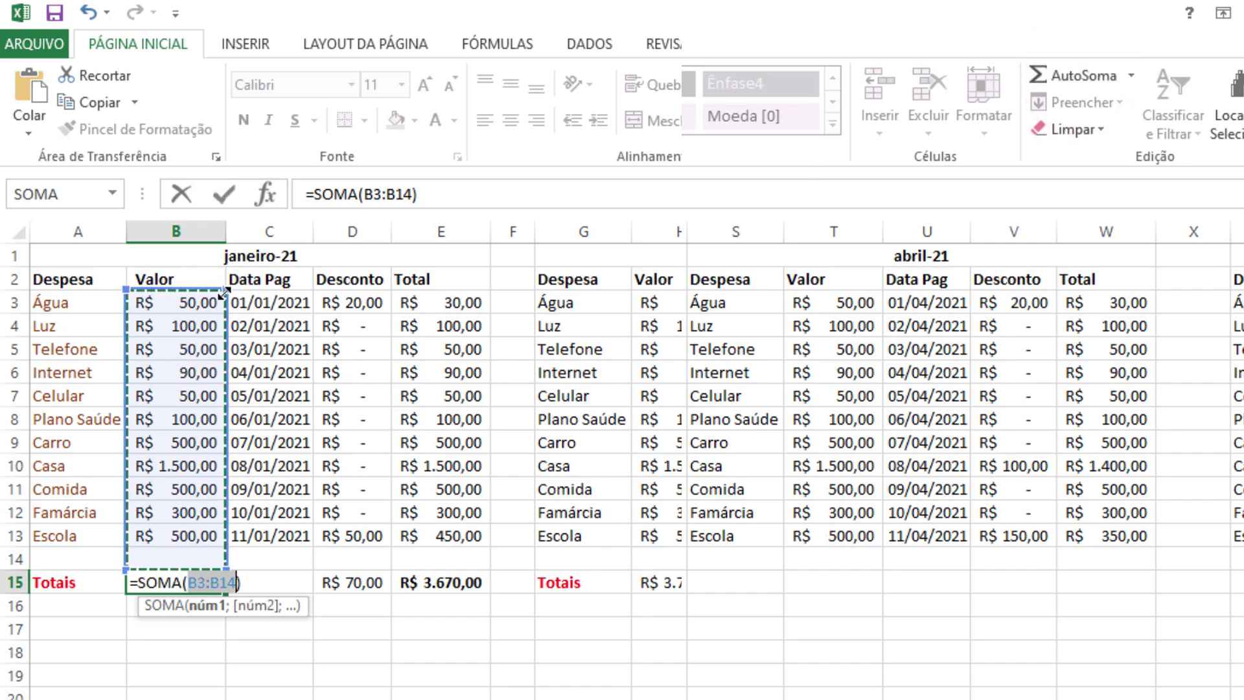
left_click_drag(224, 292, 227, 290)
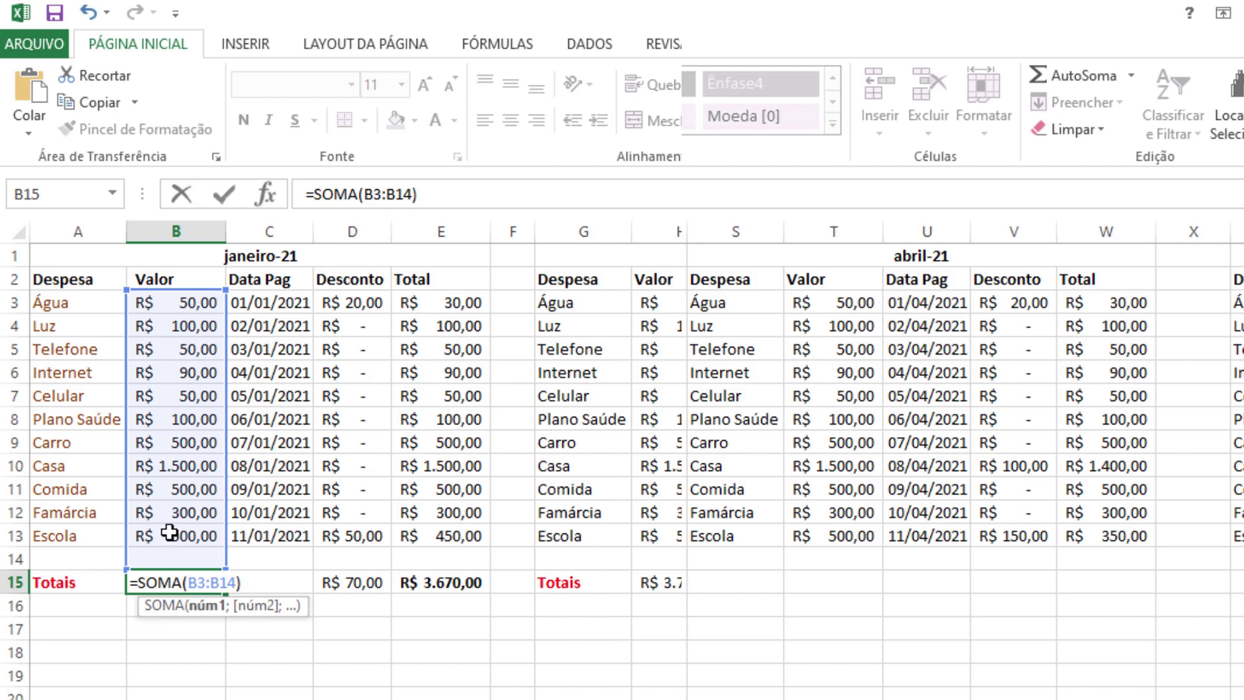
key("Return")
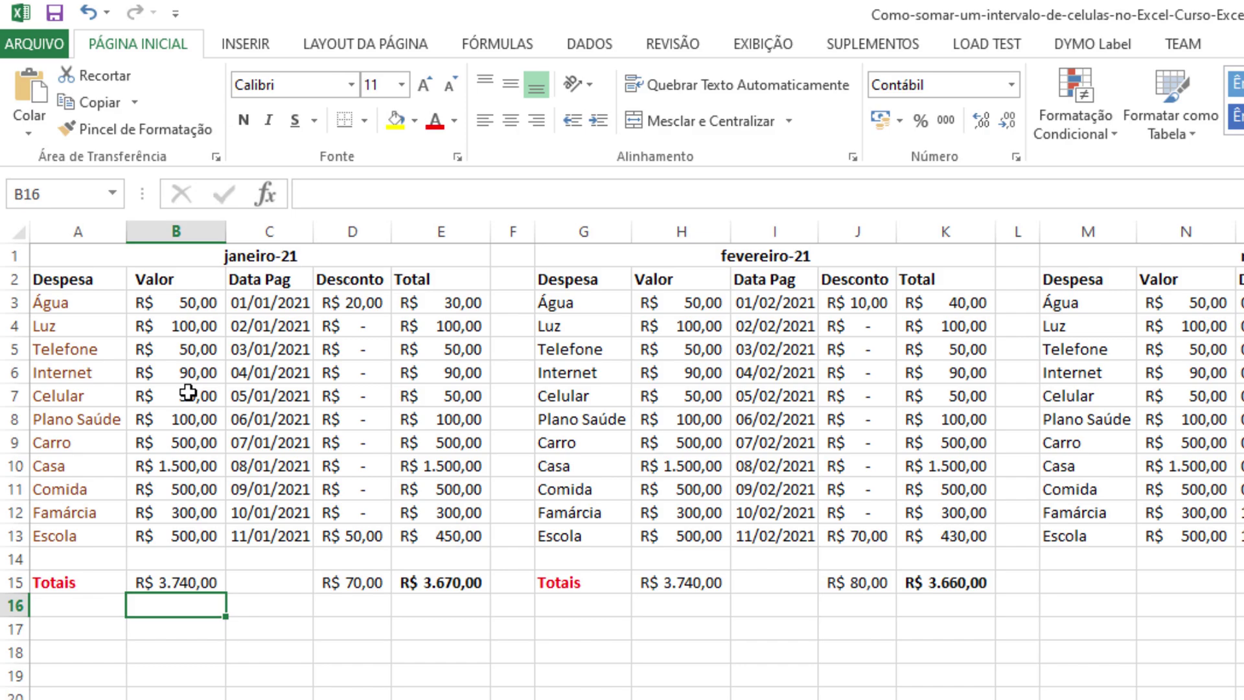
Enter =SOMA(C13;100) in C15, which displays as the date 21/04/2021.
left_click(260, 582)
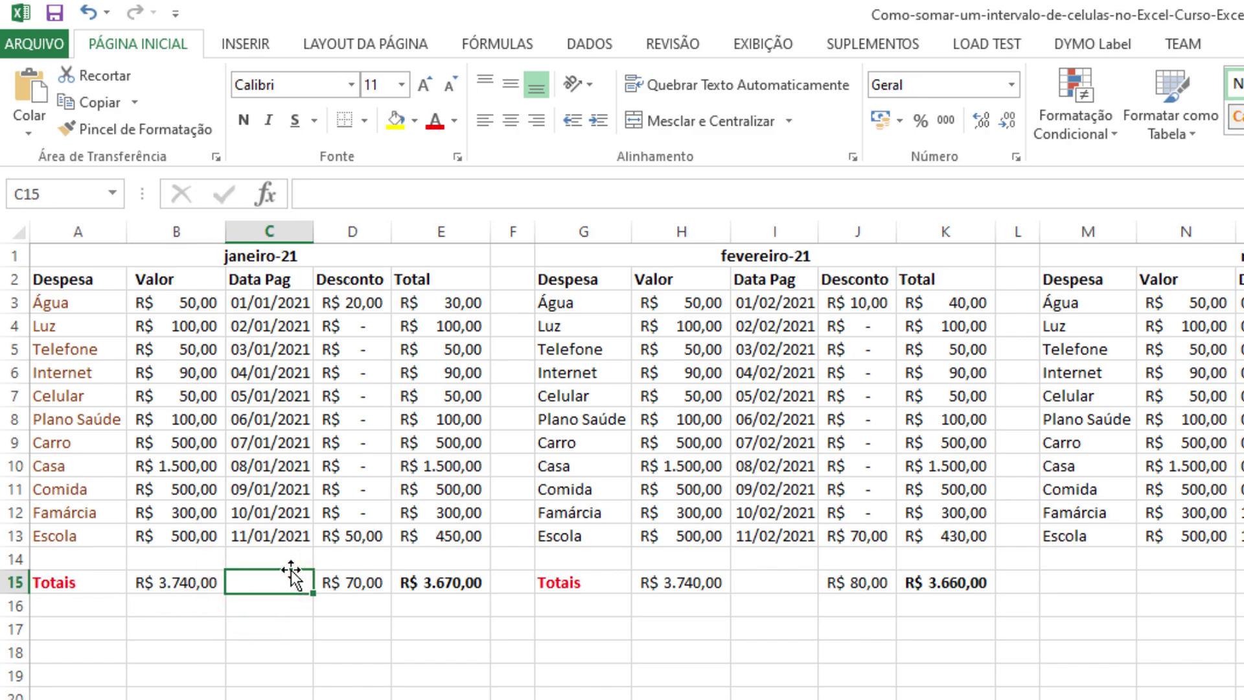
type("=soma")
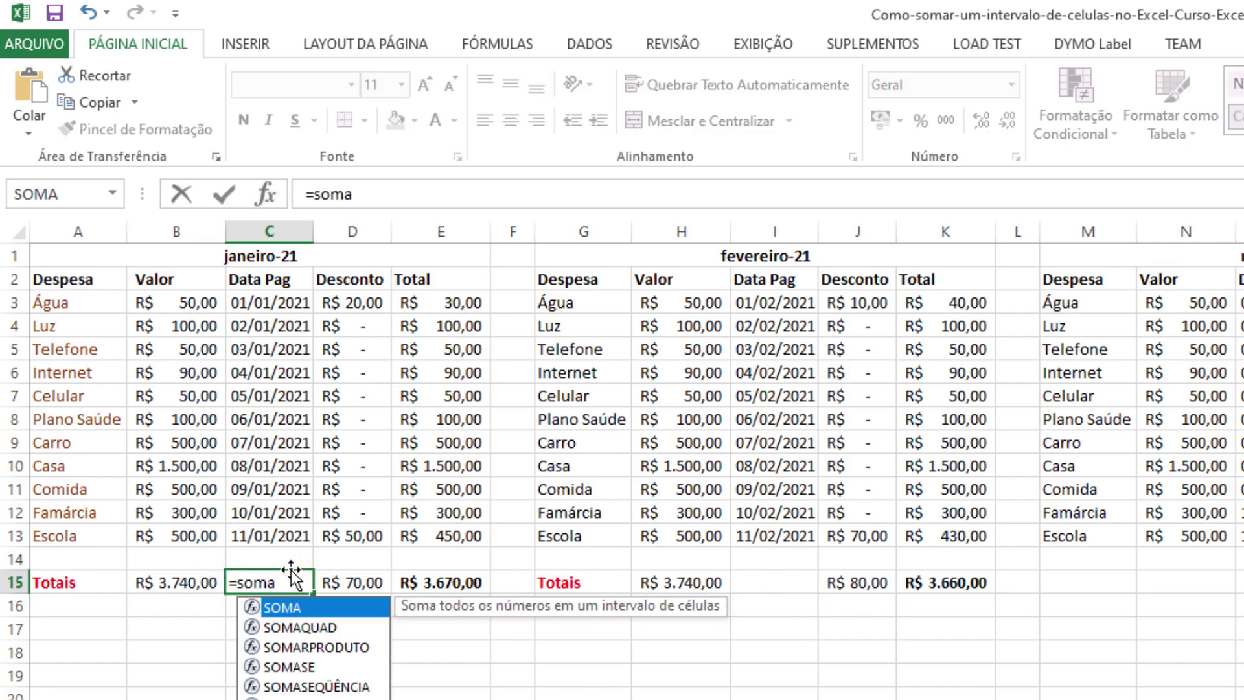
type("(")
left_click(270, 535)
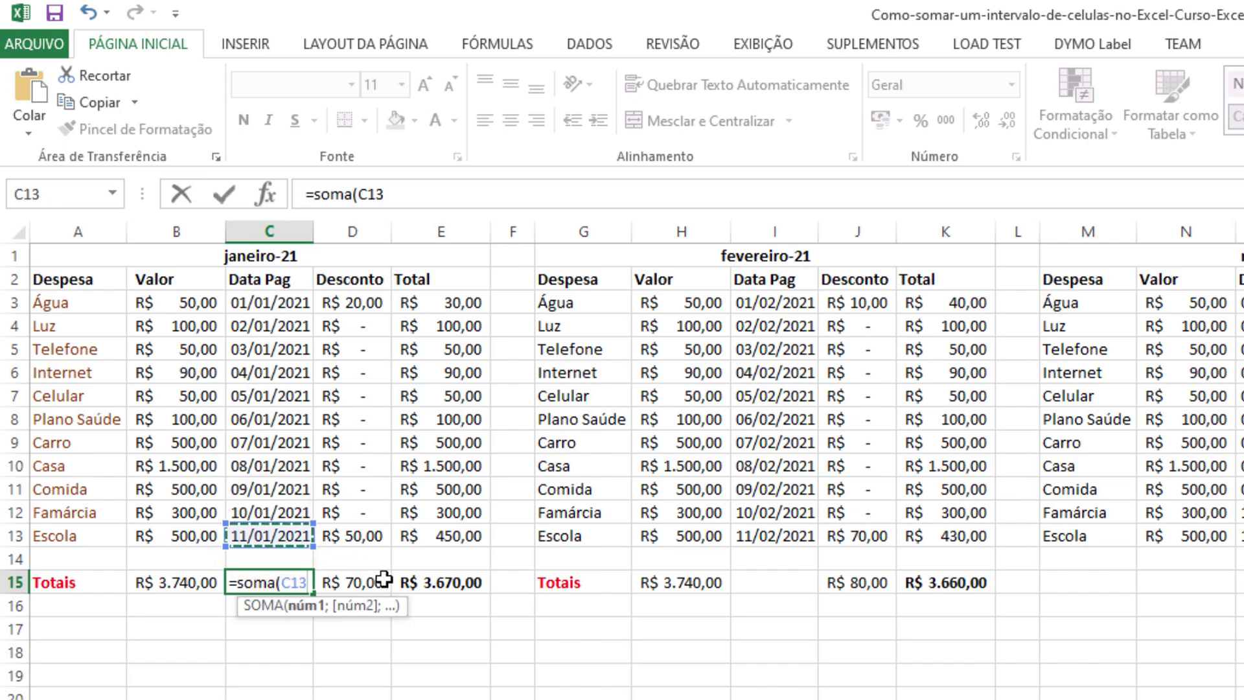
type(";100")
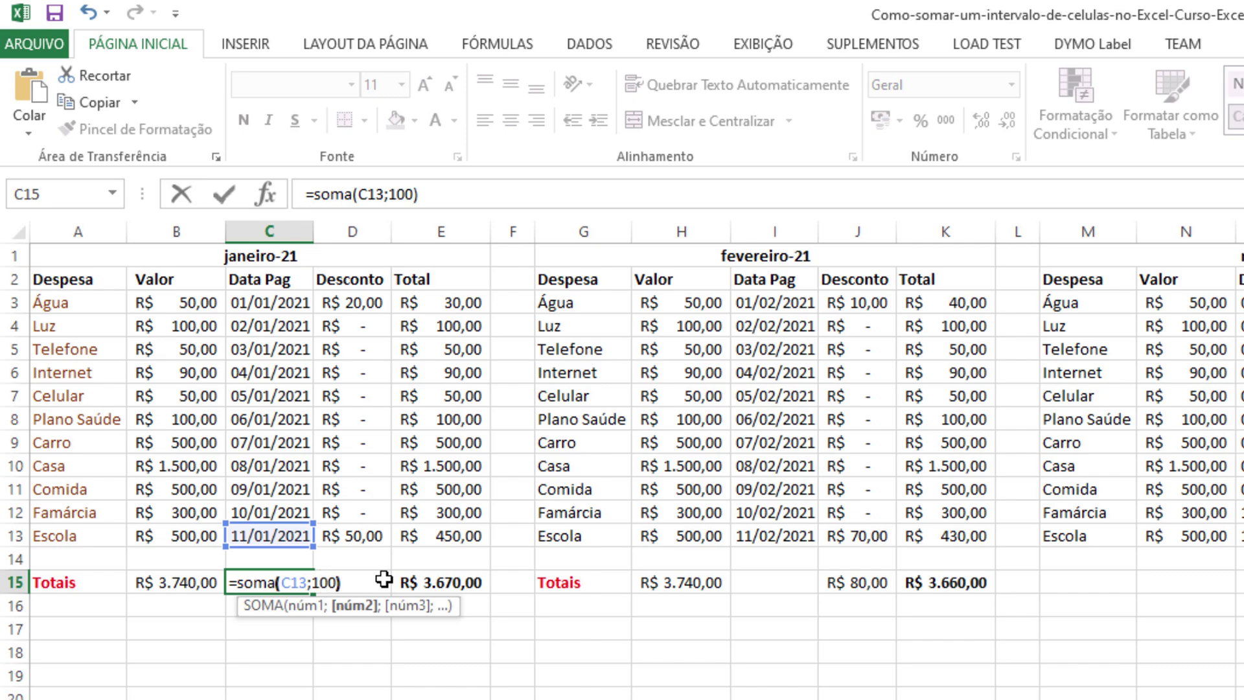
key("Return")
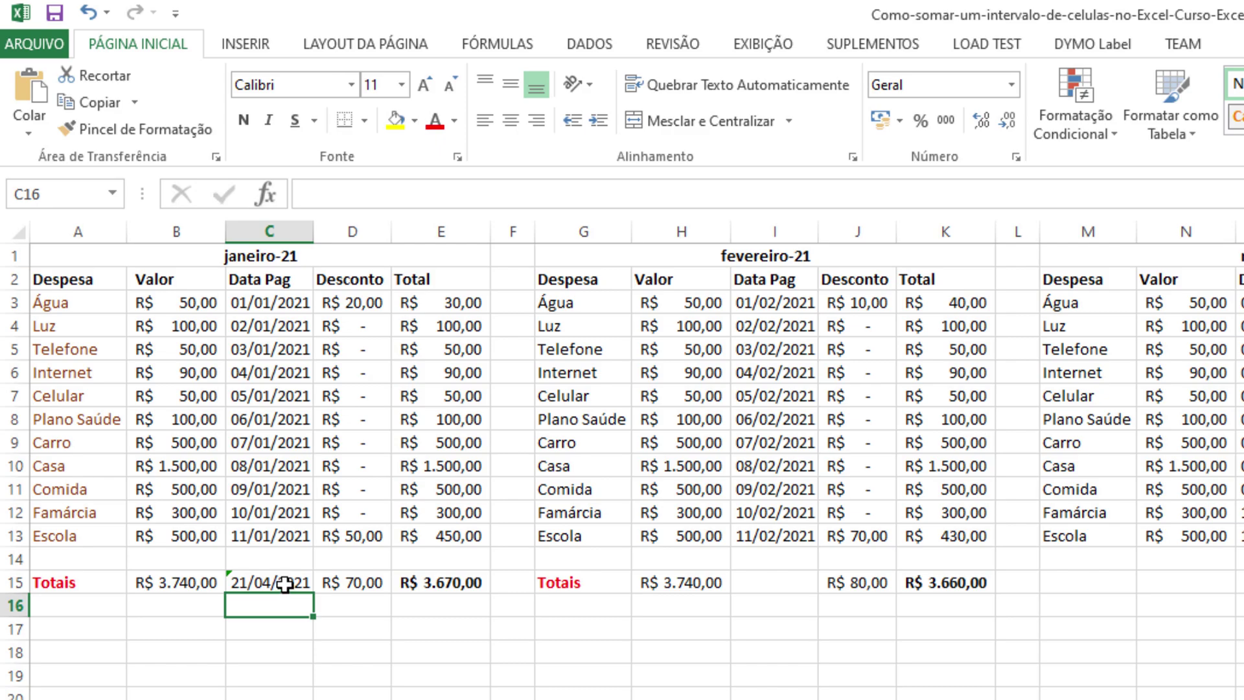
left_click(1075, 577)
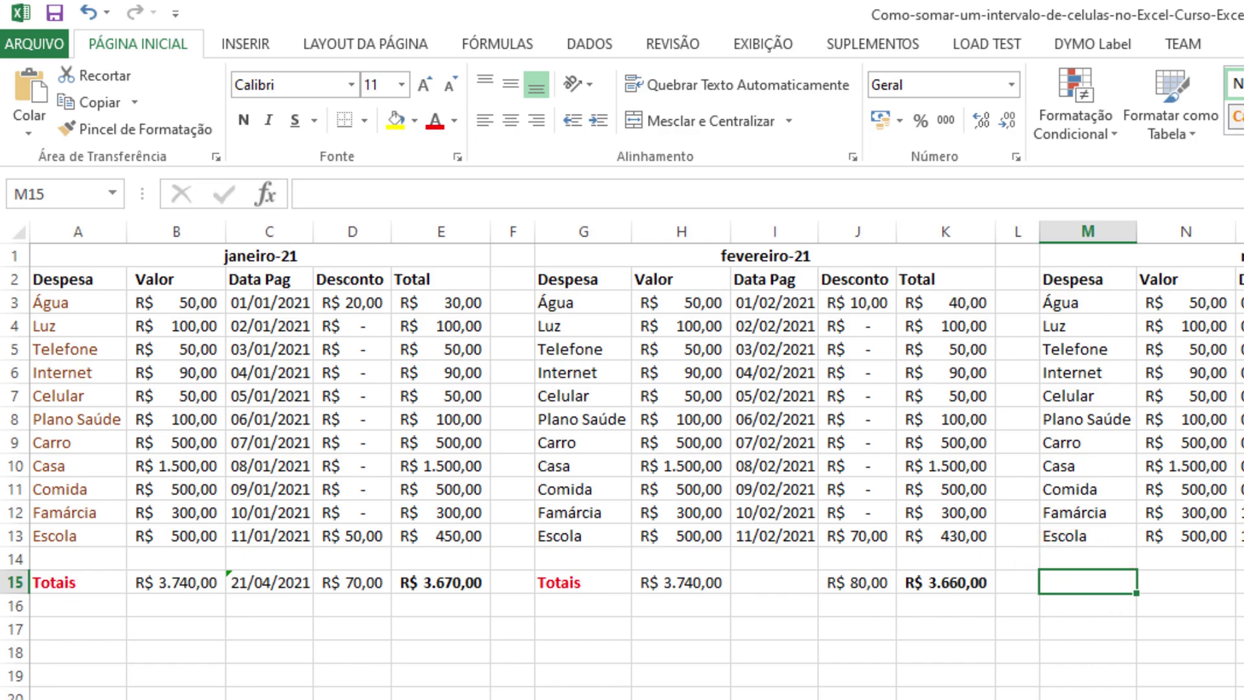
Insert an AutoSum in M15 extended leftward along row 15.
key("alt+=")
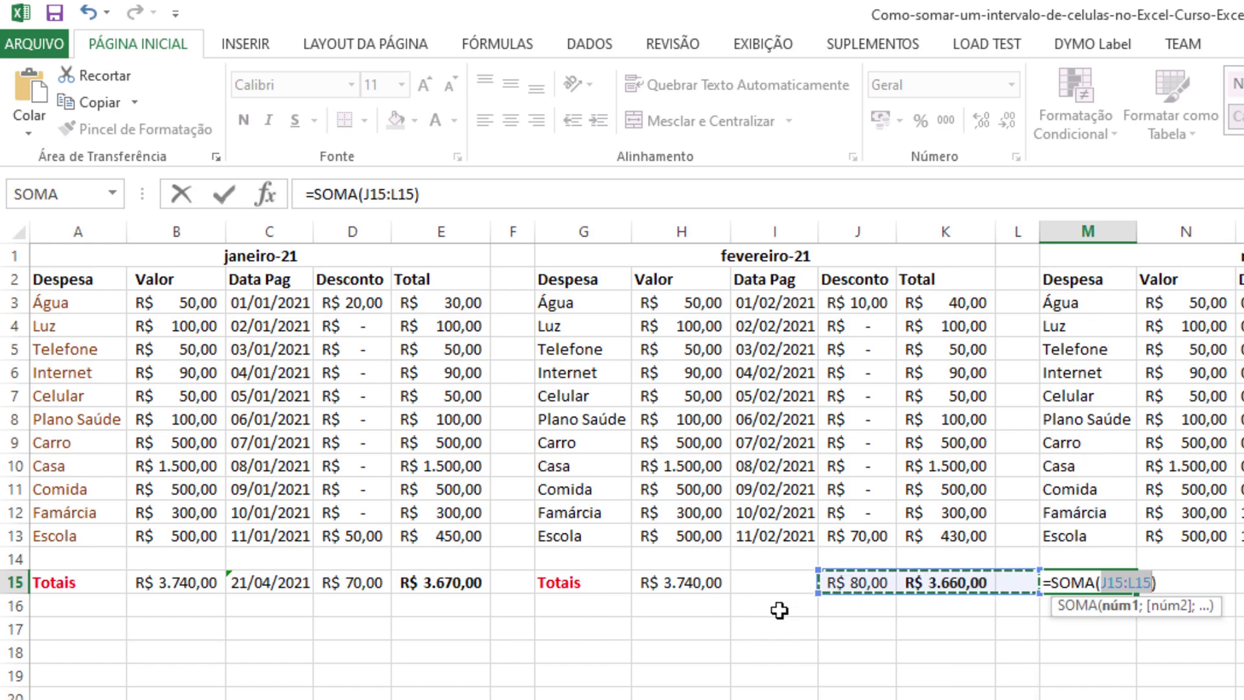
left_click_drag(818, 593, 39, 586)
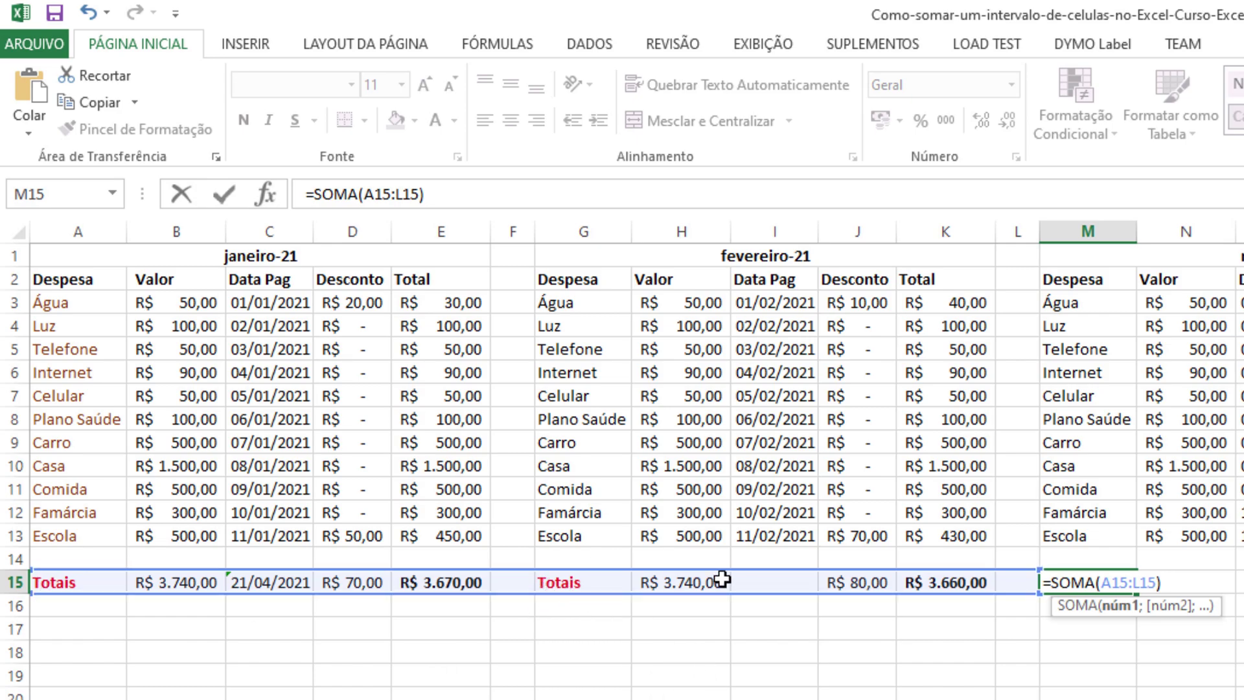
key("Return")
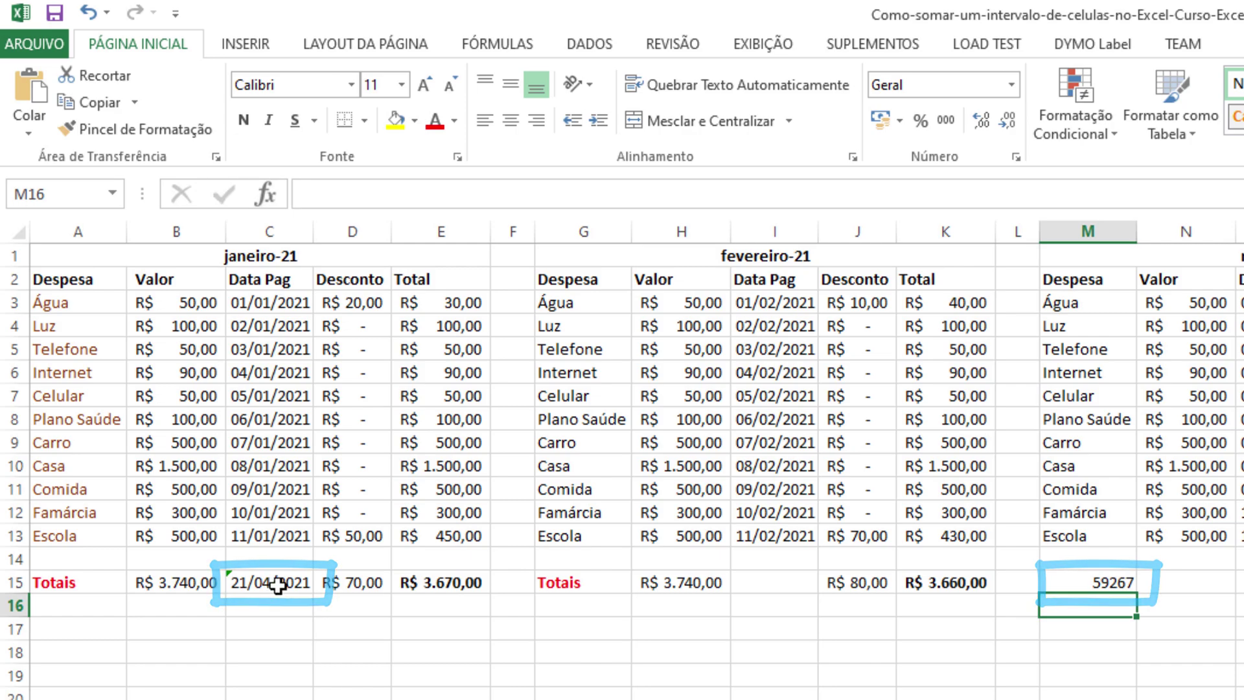
Narrow M15's sum to the February figures H15:L15, giving R$ 7.480,00.
double_click(1070, 581)
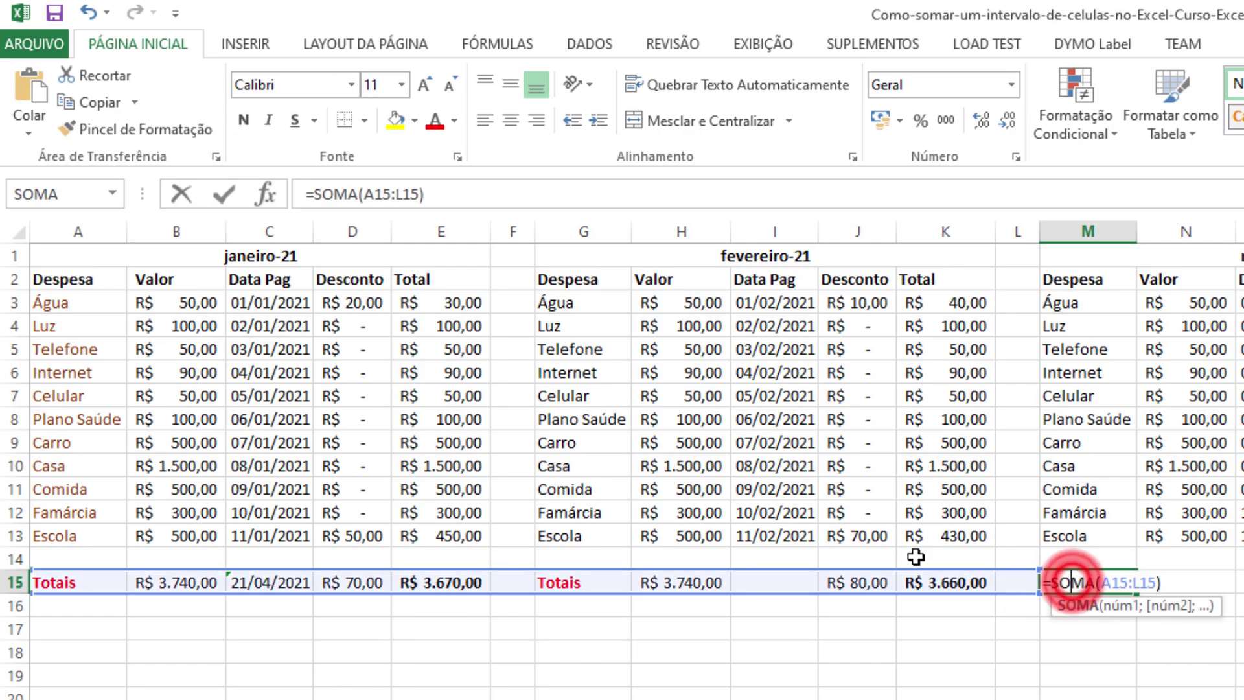
left_click_drag(57, 587, 1135, 582)
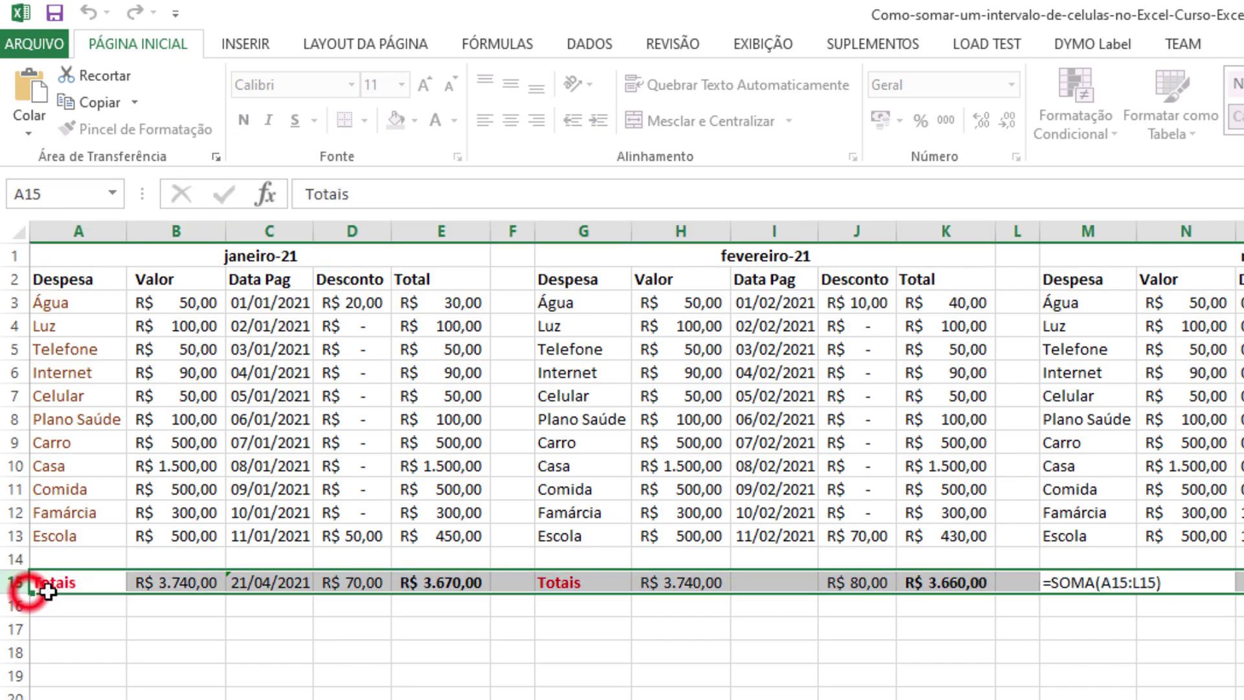
double_click(1135, 581)
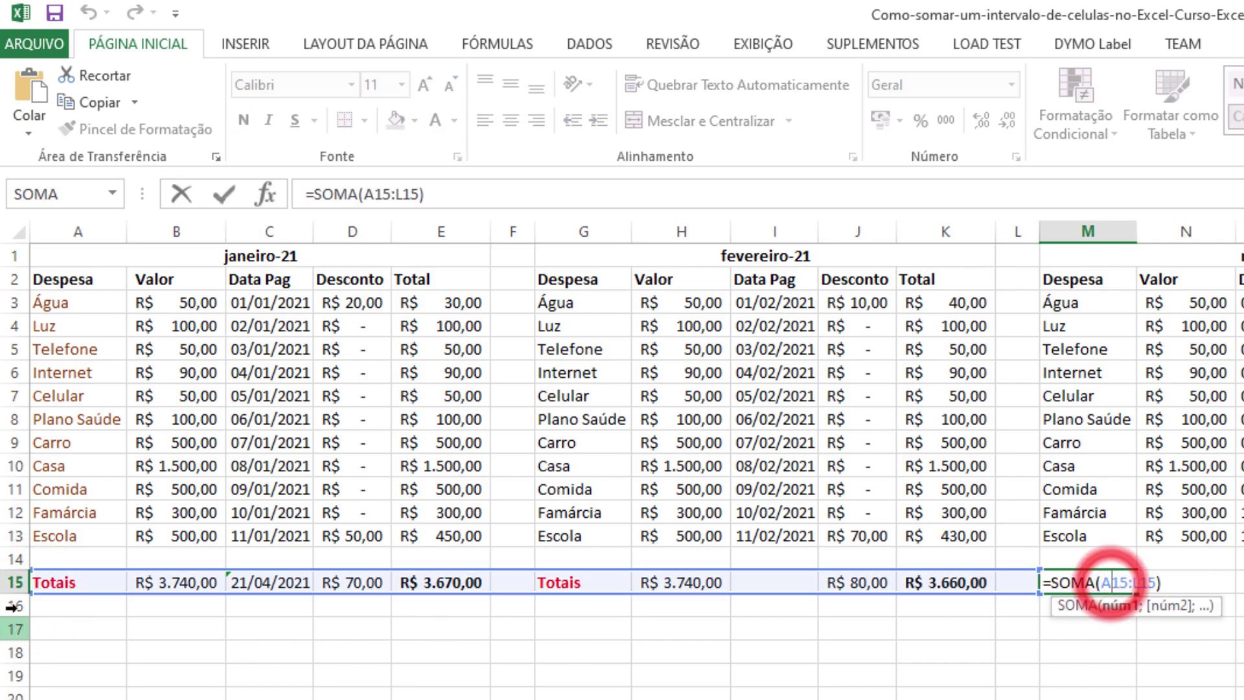
left_click_drag(32, 591, 638, 586)
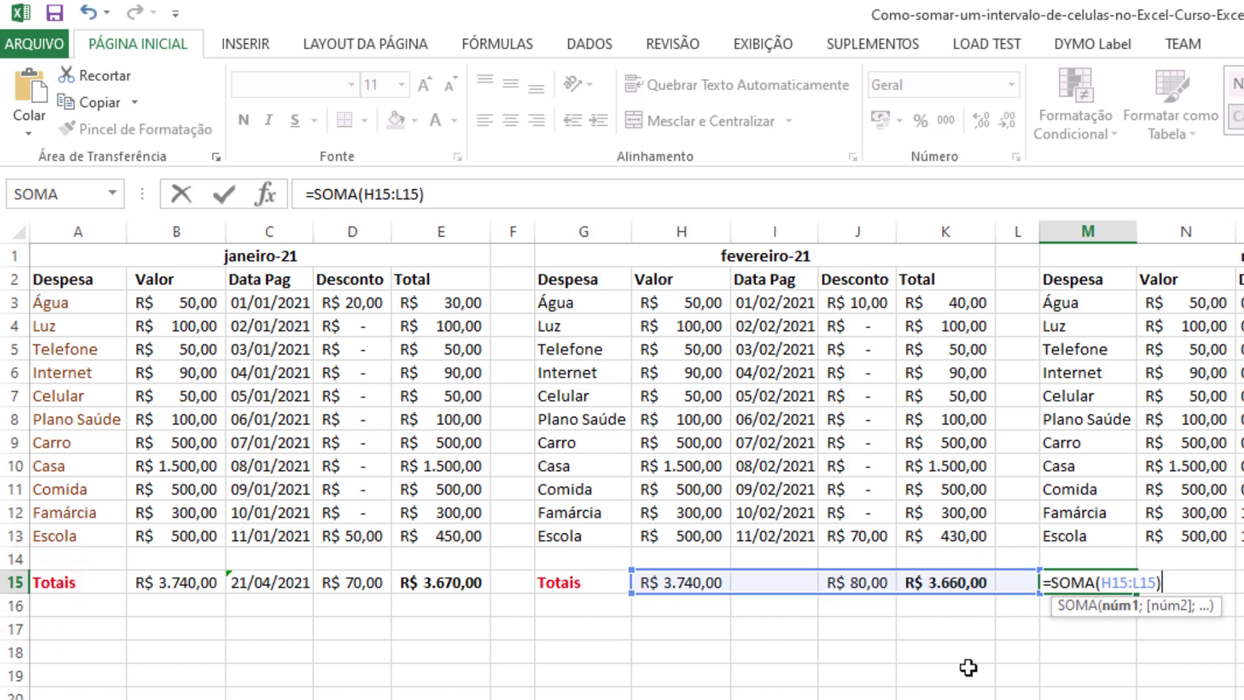
key("Return")
left_click(1099, 581)
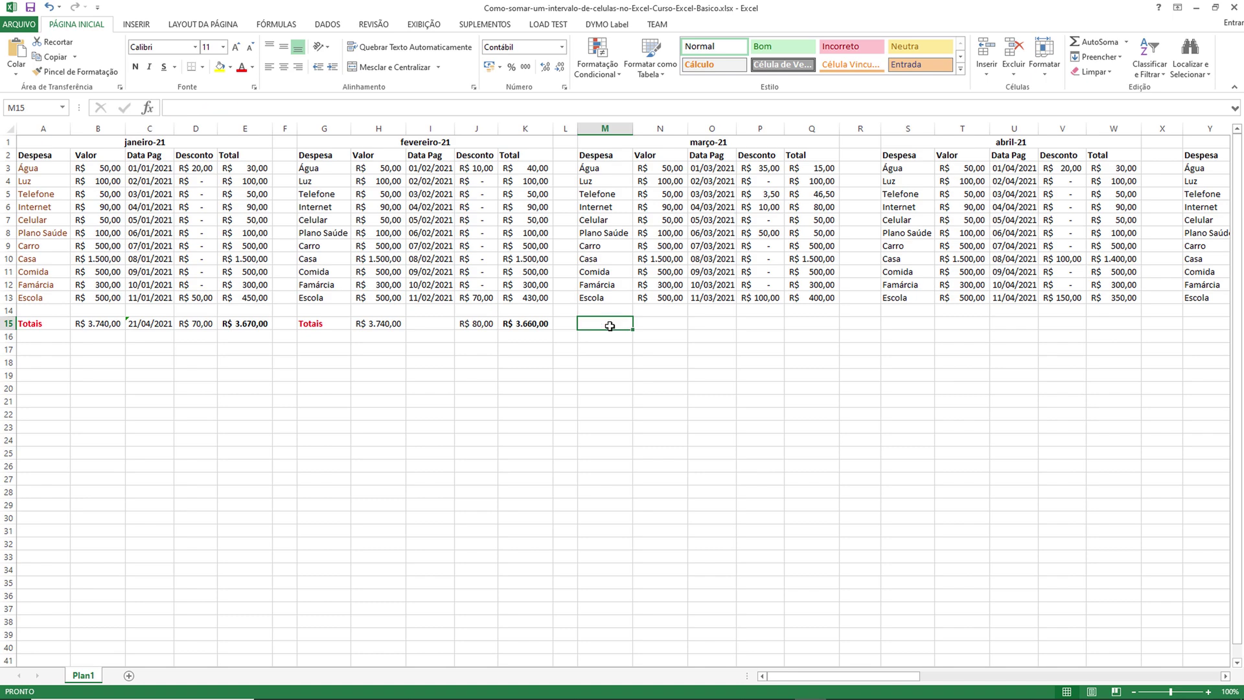
Minimize the Excel workbook to bring back the GearLiveTec tutorial article.
left_click(1198, 8)
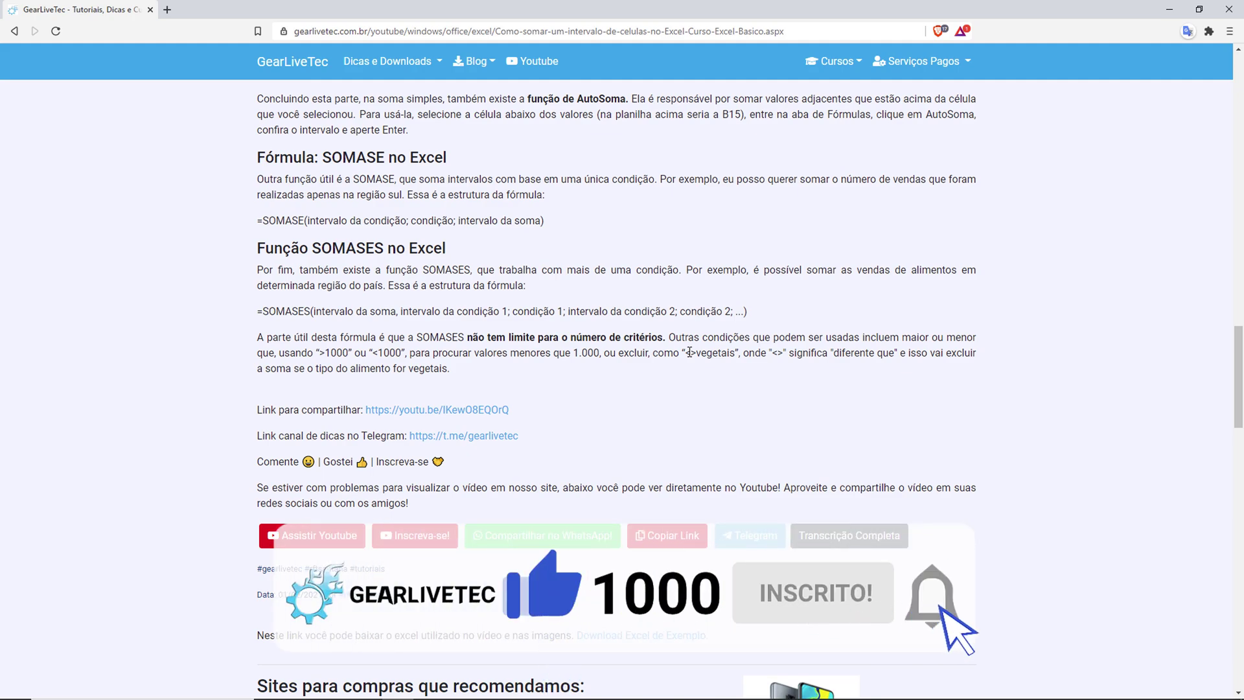
Highlight the not-equal criterion example in the article's SOMASE section.
left_click_drag(687, 352, 729, 353)
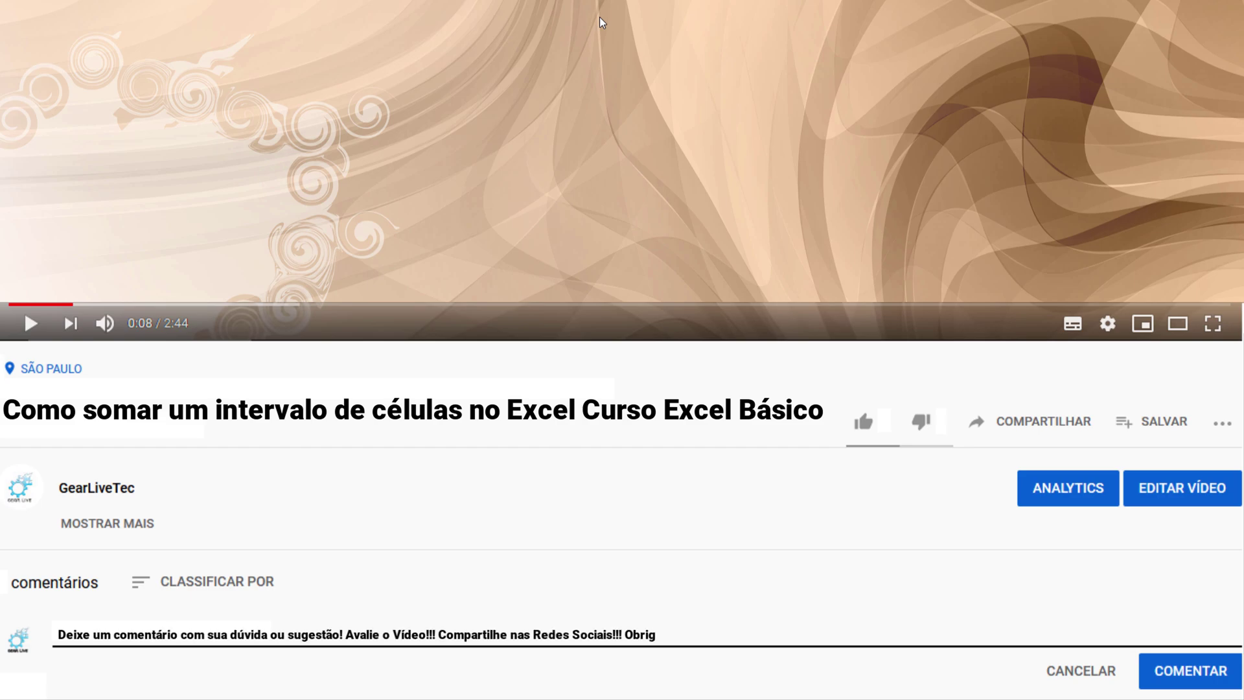
Finish the YouTube comment so it ends with 'Obrigado!!!'.
type("ado!!!")
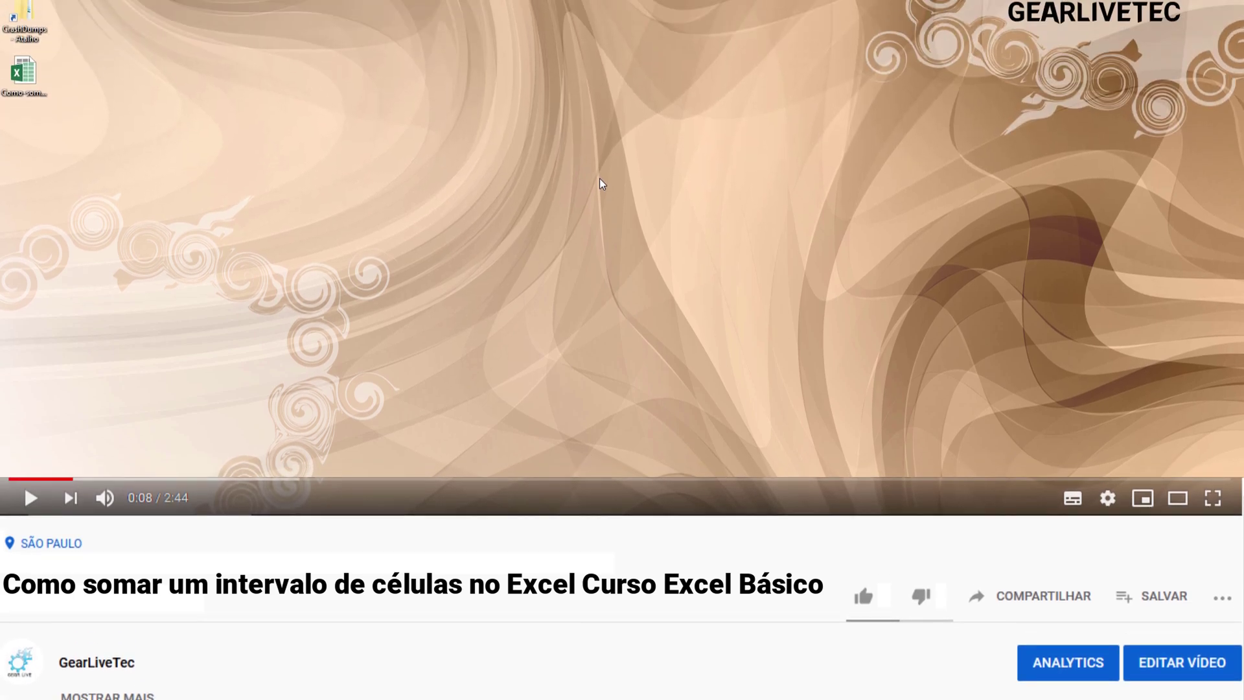